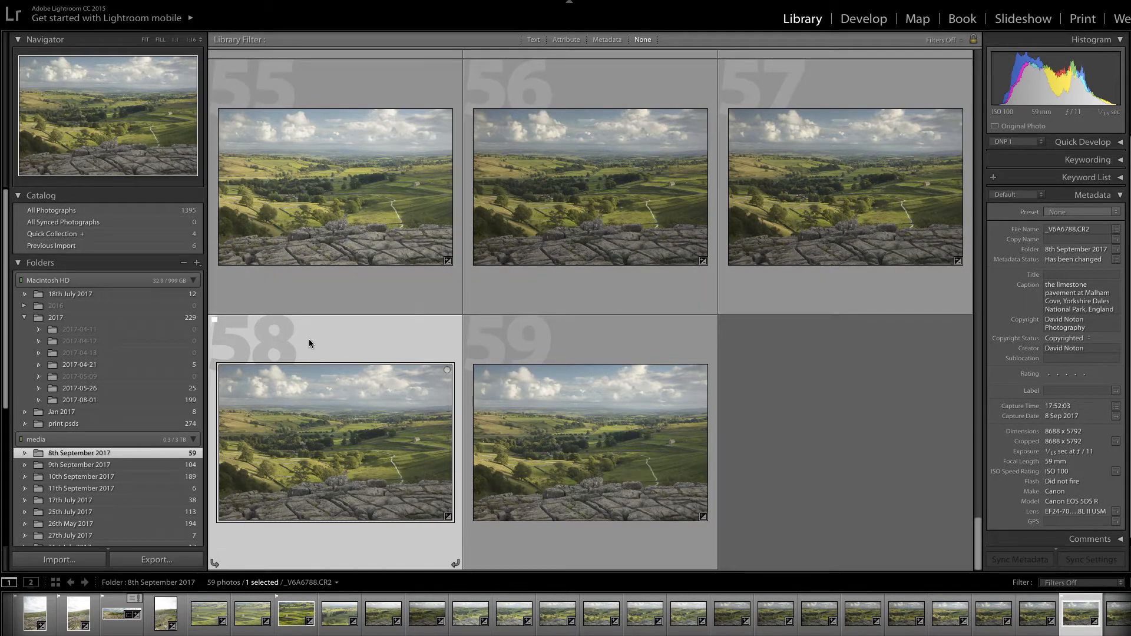
Step: Open the selected photo _V6A6788.CR2 in Develop and set Whites to +60 and Blacks to -21
{"action": "left_click", "coordinate": [869, 23]}
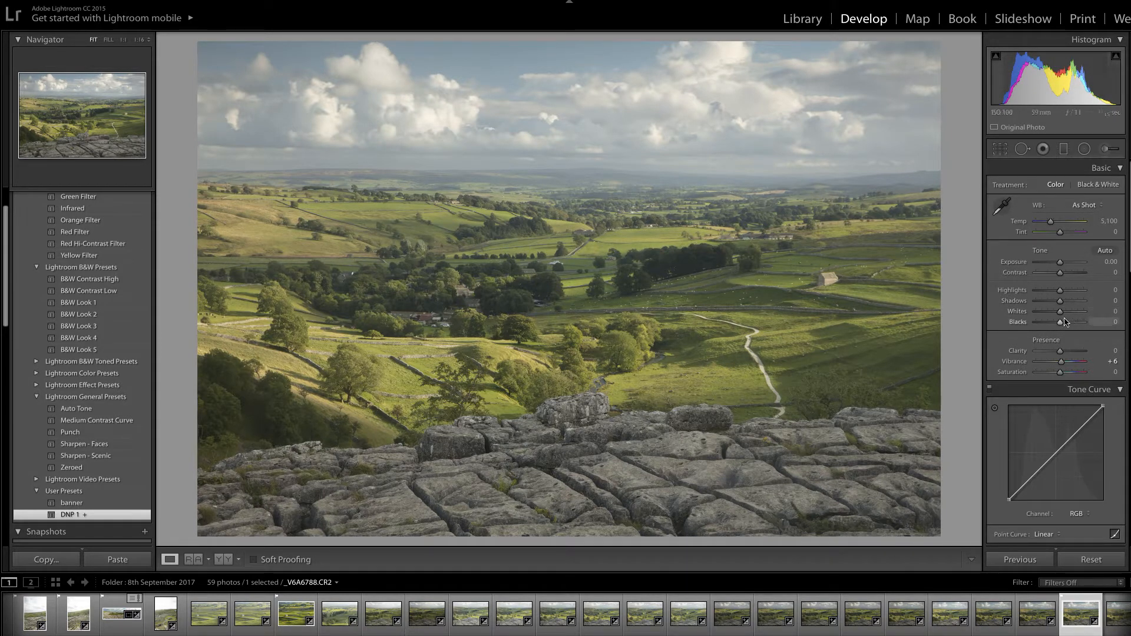
{"action": "key", "text": "alt"}
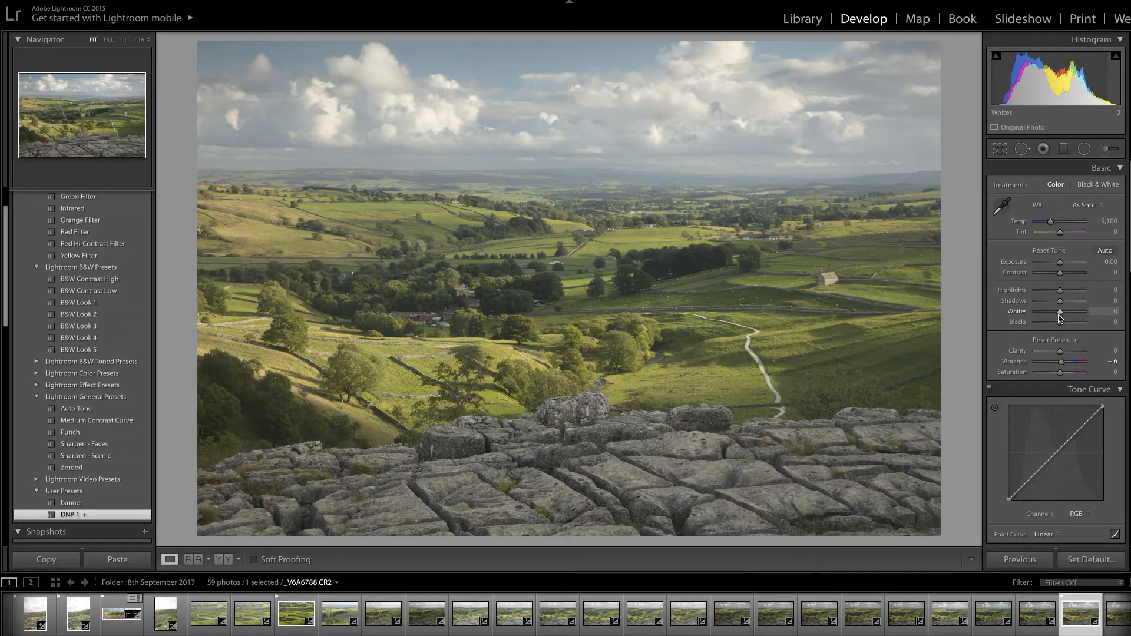
{"action": "left_click_drag", "start_coordinate": [1060, 314], "coordinate": [1074, 315]}
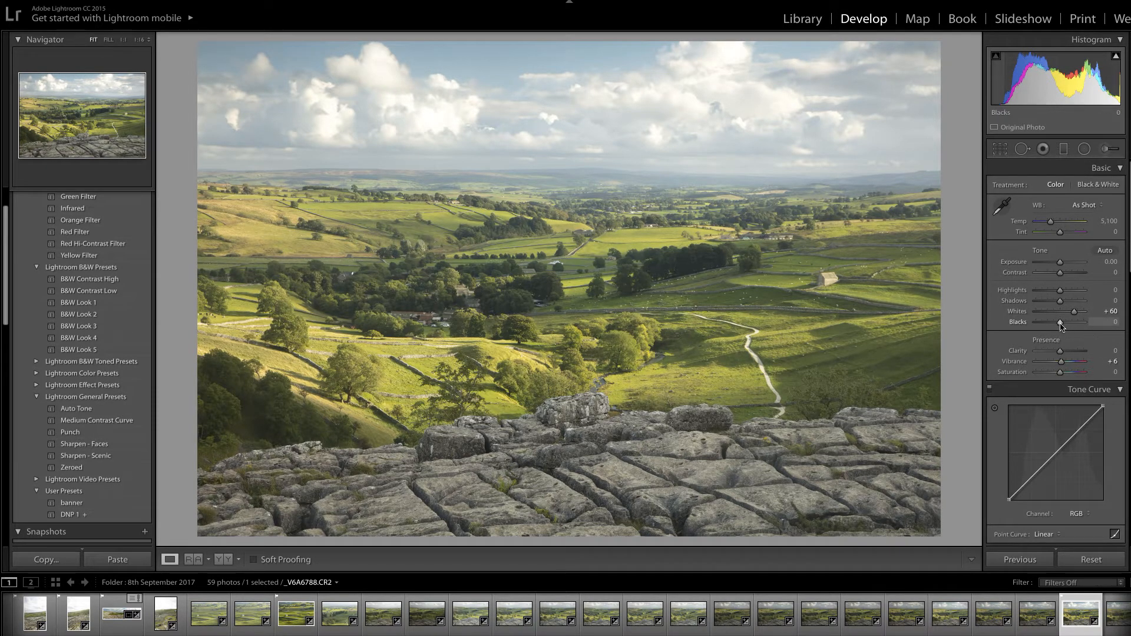
{"action": "key", "text": "alt"}
{"action": "left_click_drag", "start_coordinate": [1060, 324], "coordinate": [1055, 327]}
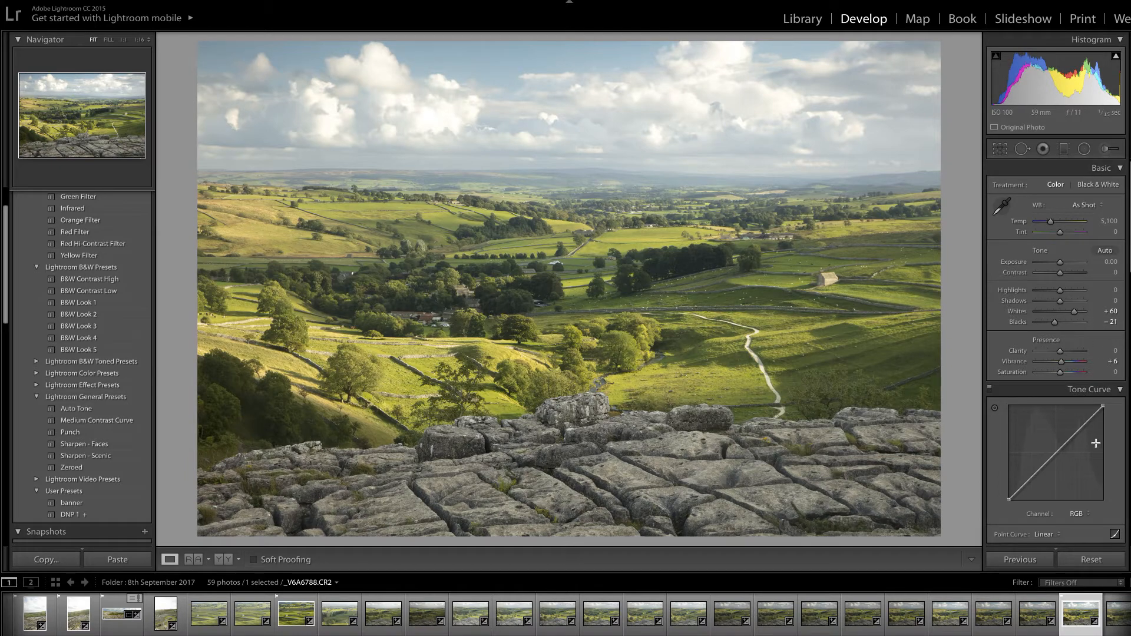
Step: Add a control point at the middle of the RGB tone curve, nudge it very slightly, and set Shadows to +32
{"action": "left_click", "coordinate": [1055, 451]}
{"action": "left_click_drag", "start_coordinate": [1056, 452], "coordinate": [1059, 453]}
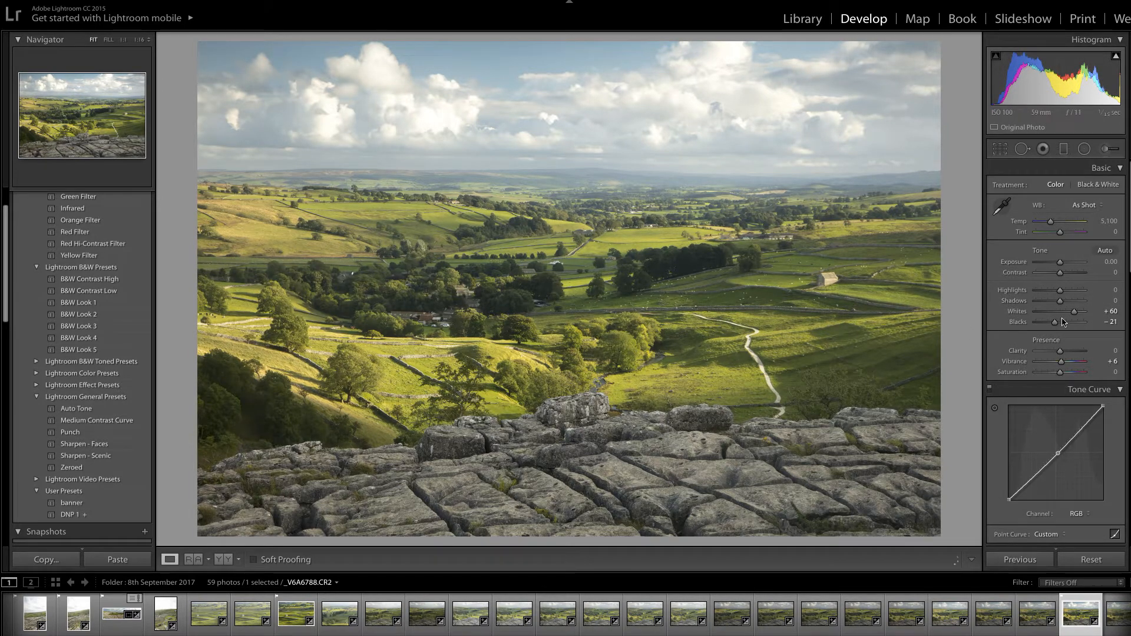
{"action": "left_click_drag", "start_coordinate": [1059, 302], "coordinate": [1069, 305]}
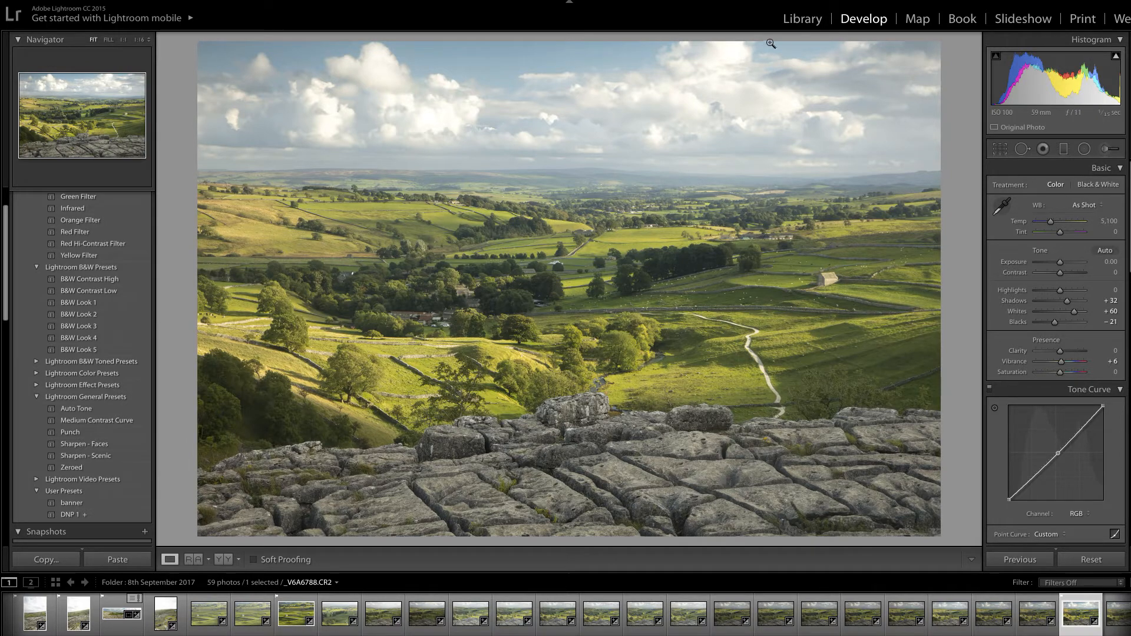
Step: Export the photo from Library as a 16-bit ProPhoto RGB TIFF opening in Photoshop, using a unique name for the existing file
{"action": "left_click", "coordinate": [802, 19]}
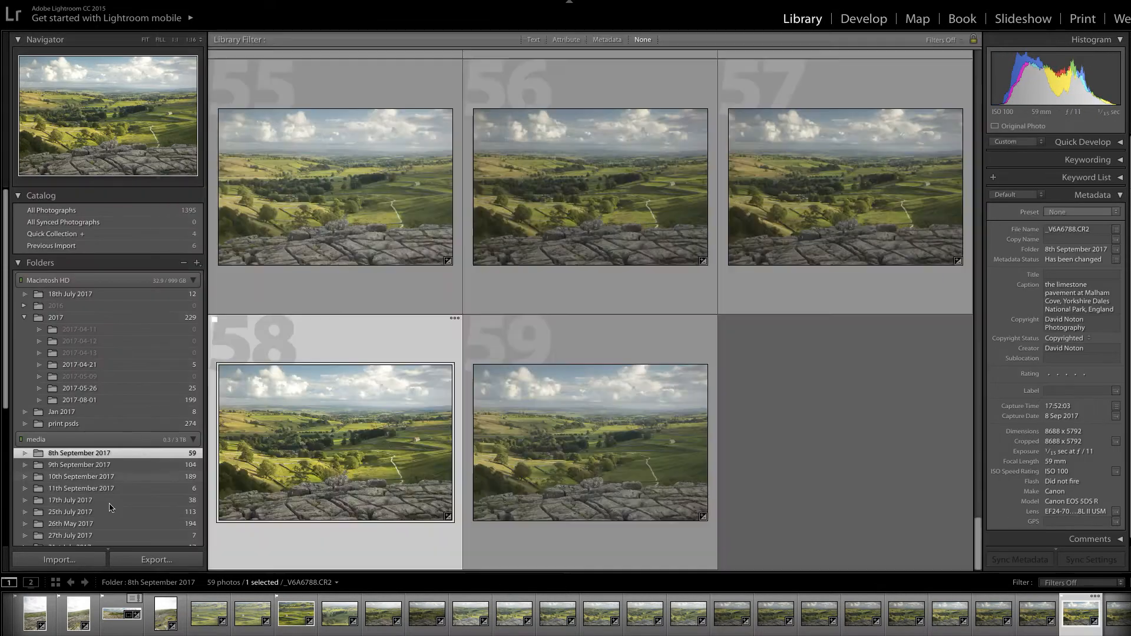
{"action": "left_click", "coordinate": [152, 559]}
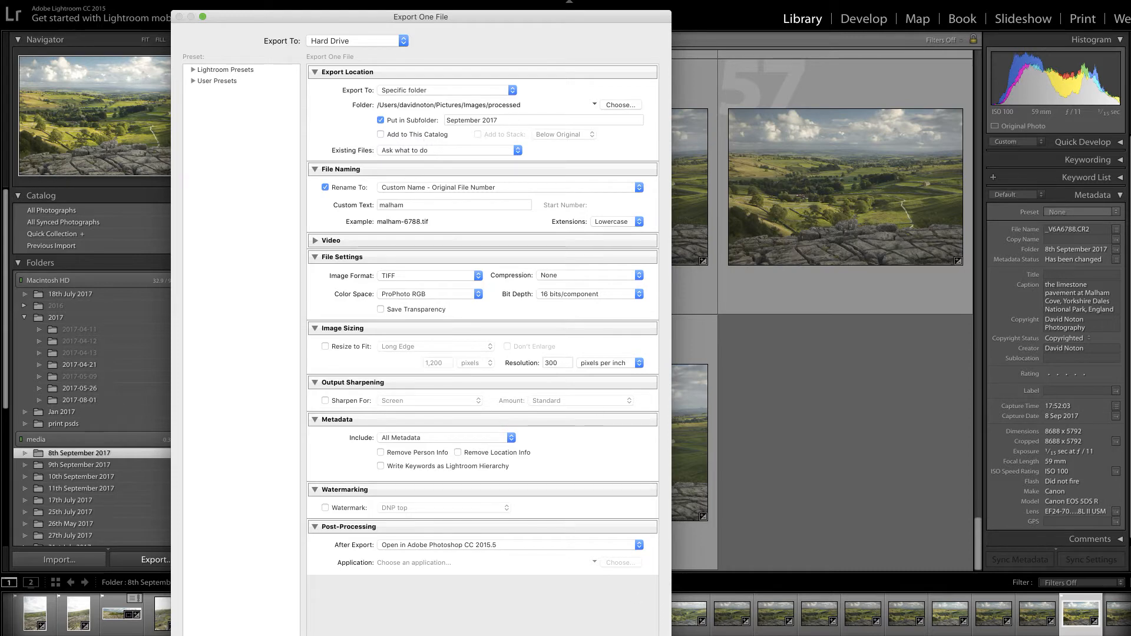
{"action": "key", "text": "Return"}
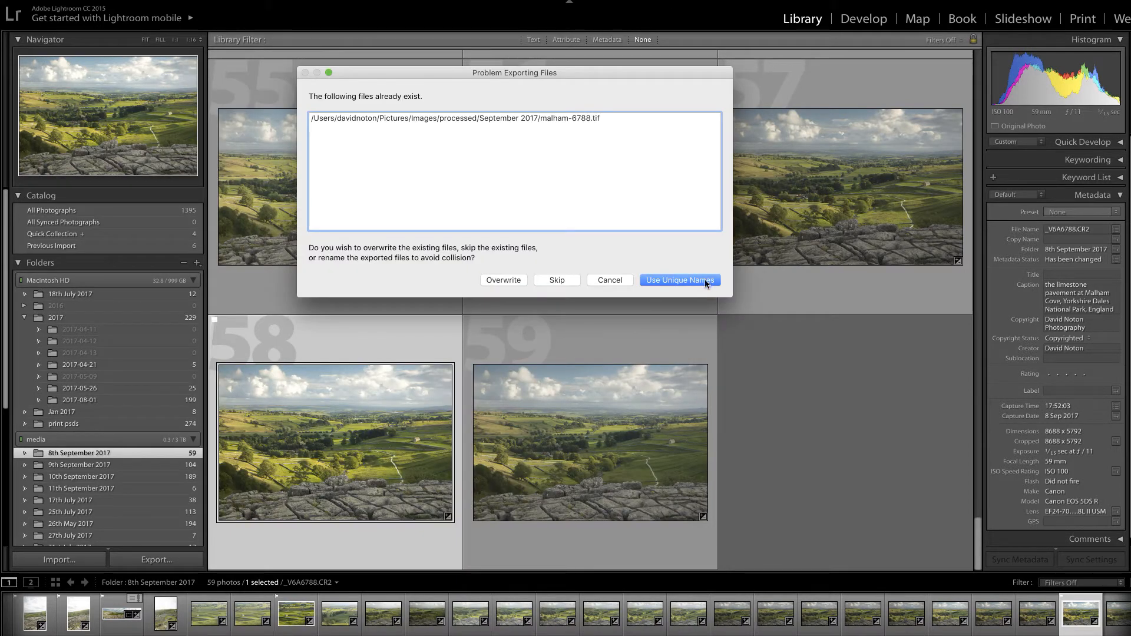
{"action": "left_click", "coordinate": [672, 280]}
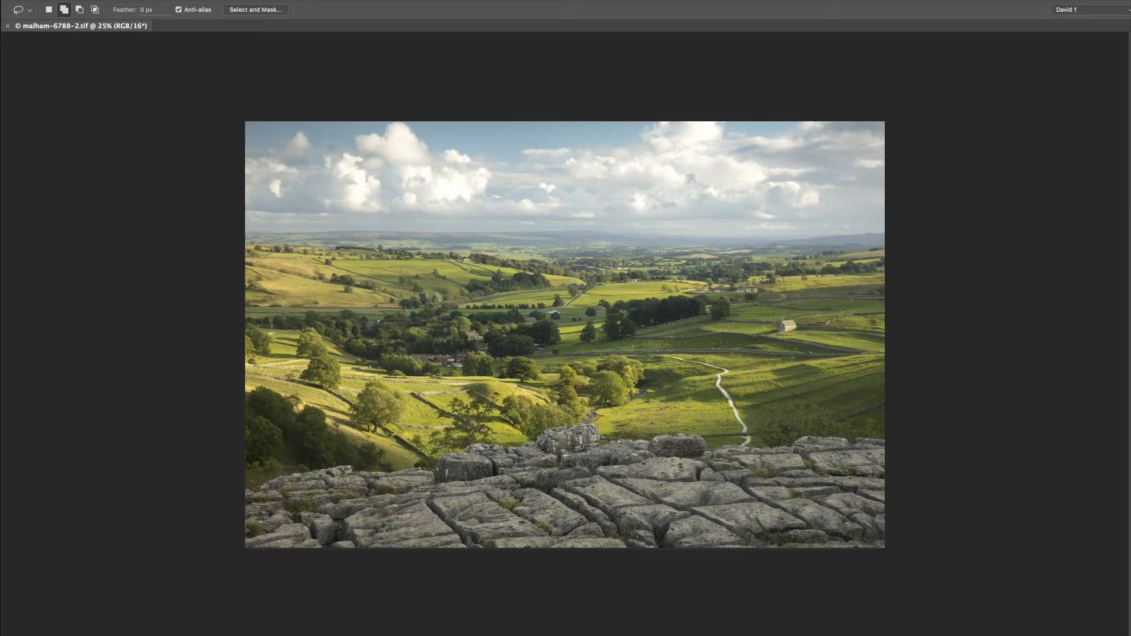
Step: Switch back to Lightroom and set the same photo's Whites to +81 in Develop
{"action": "left_click", "coordinate": [453, 634]}
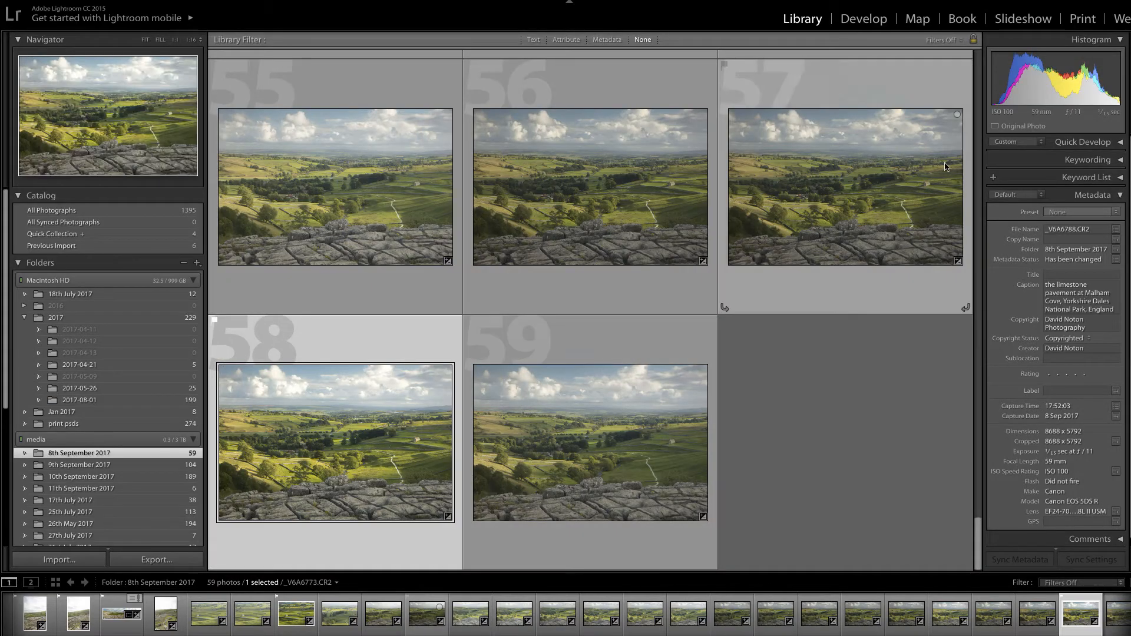
{"action": "left_click", "coordinate": [865, 20]}
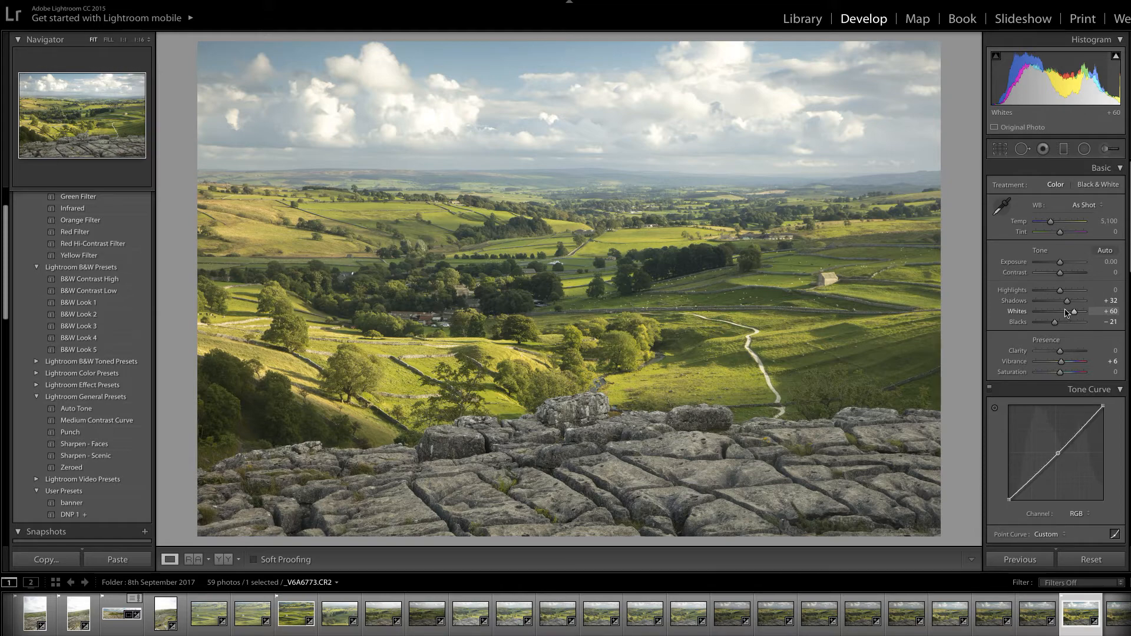
{"action": "key", "text": "alt"}
{"action": "left_click_drag", "start_coordinate": [1074, 314], "coordinate": [1078, 314]}
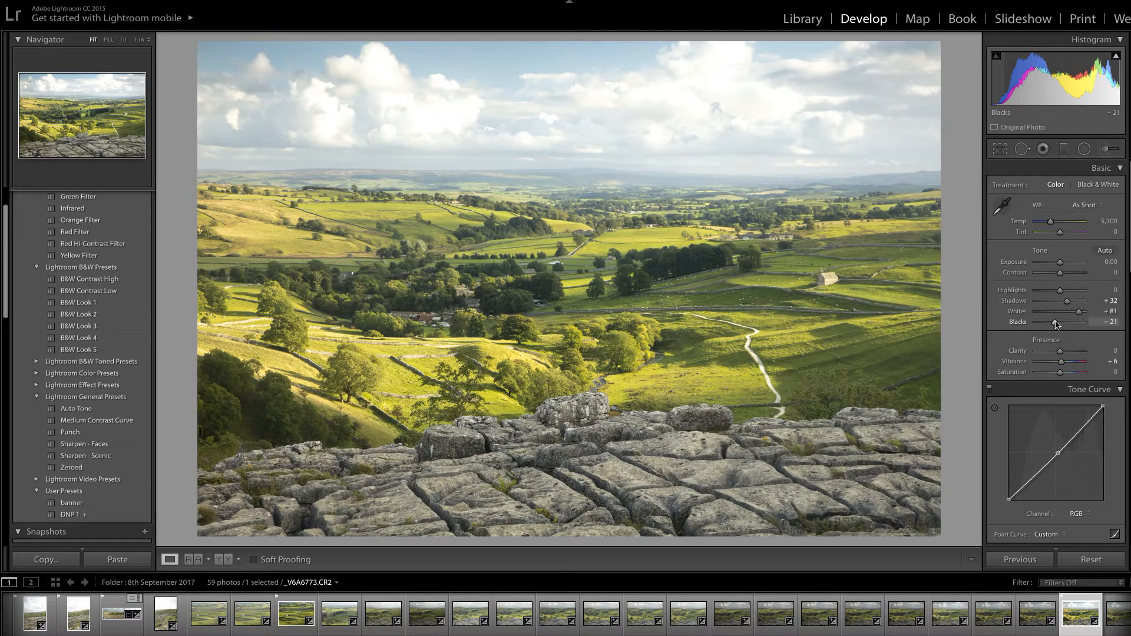
Step: Set Blacks to -36 and pull the tone curve's middle point slightly down to darken the midtones
{"action": "key", "text": "alt"}
{"action": "left_click_drag", "start_coordinate": [1055, 326], "coordinate": [1050, 328]}
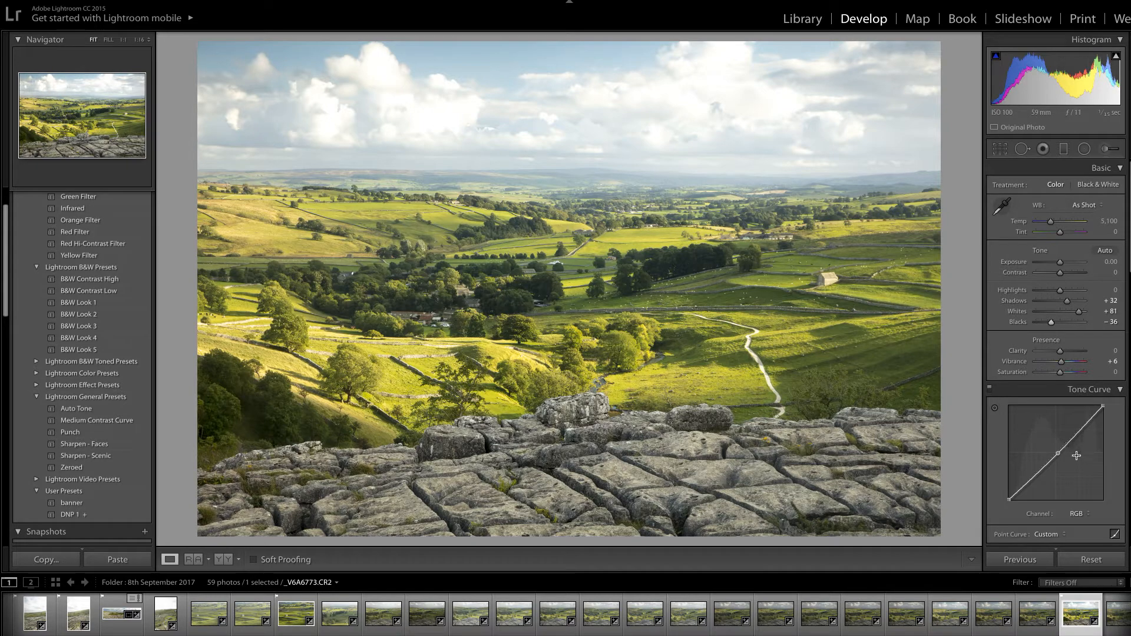
{"action": "left_click_drag", "start_coordinate": [1057, 453], "coordinate": [1057, 458]}
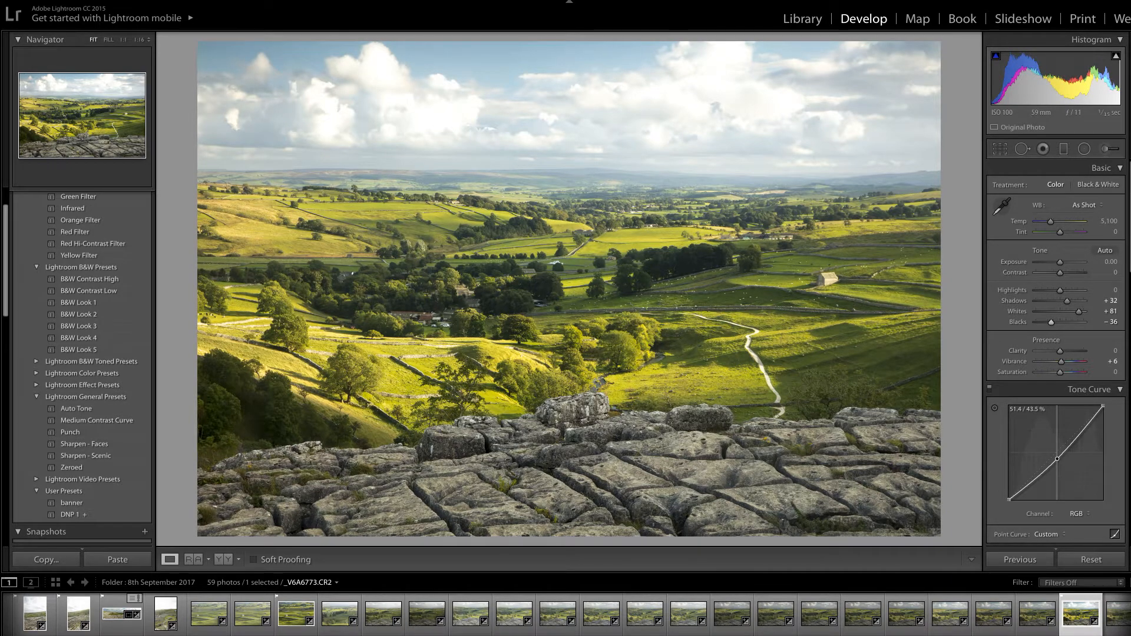
{"action": "left_click_drag", "start_coordinate": [1057, 458], "coordinate": [1059, 457]}
Step: Export this brighter version from Library as another 16-bit TIFF that opens in Photoshop
{"action": "left_click", "coordinate": [802, 19]}
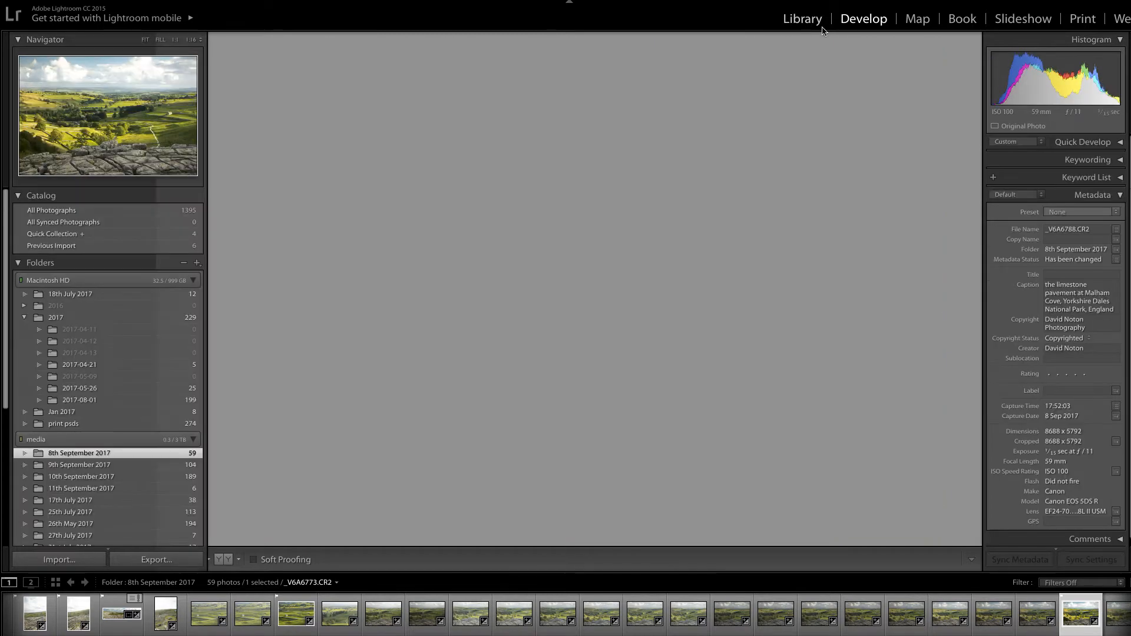
{"action": "left_click", "coordinate": [152, 561]}
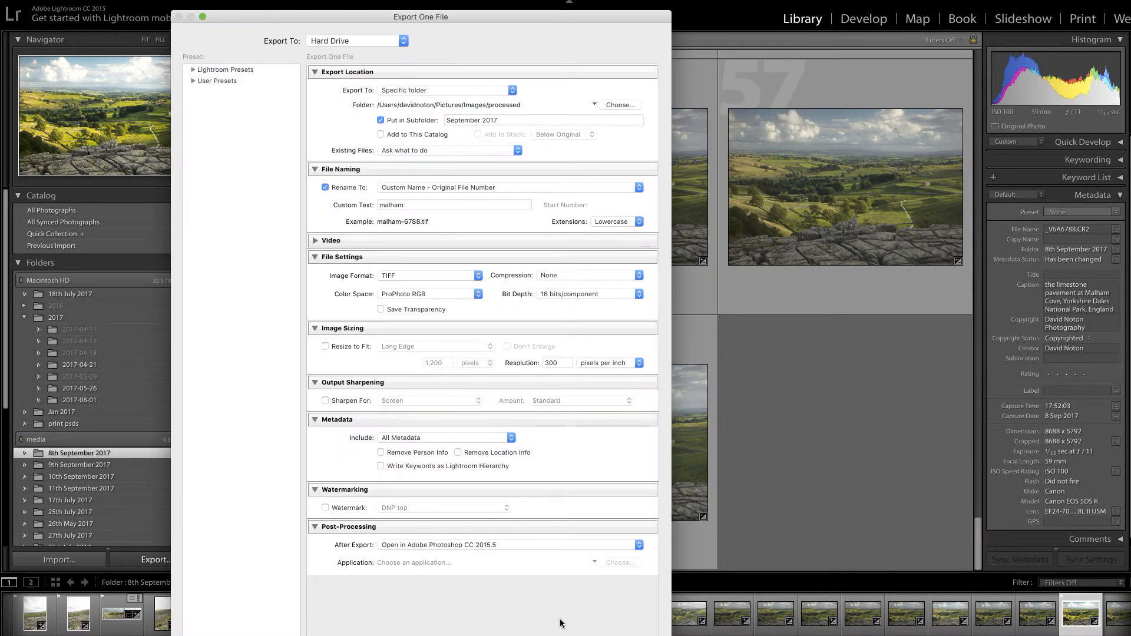
{"action": "key", "text": "Return"}
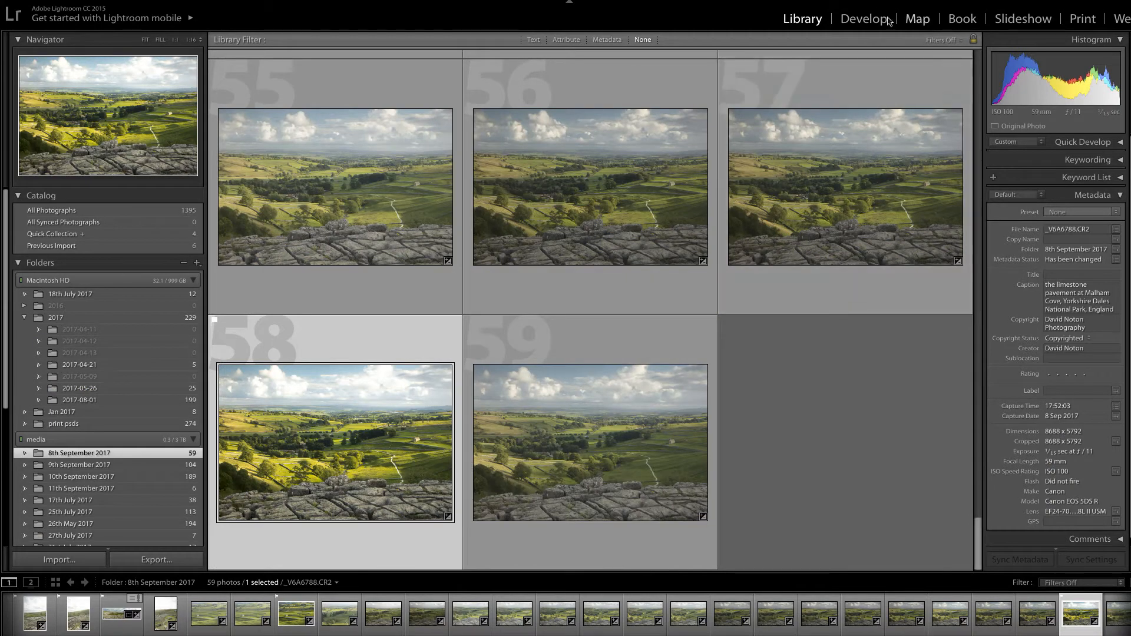
Step: Return the photo to Develop and set Whites to +28 and Blacks to -74 for a darker version
{"action": "left_click", "coordinate": [864, 20]}
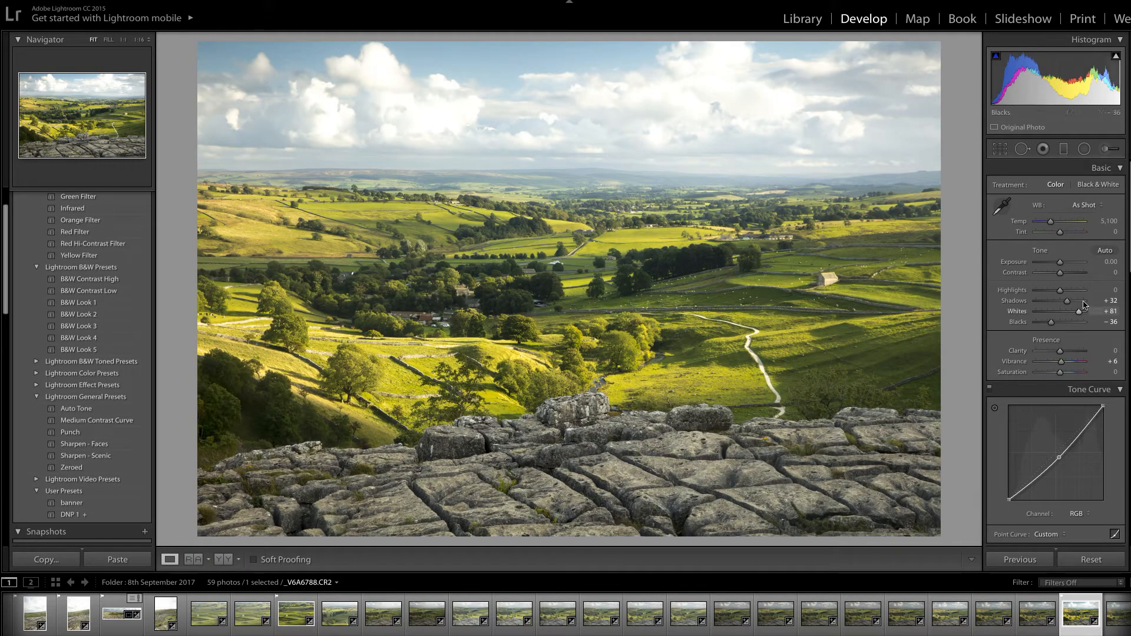
{"action": "left_click_drag", "start_coordinate": [1078, 311], "coordinate": [1066, 313]}
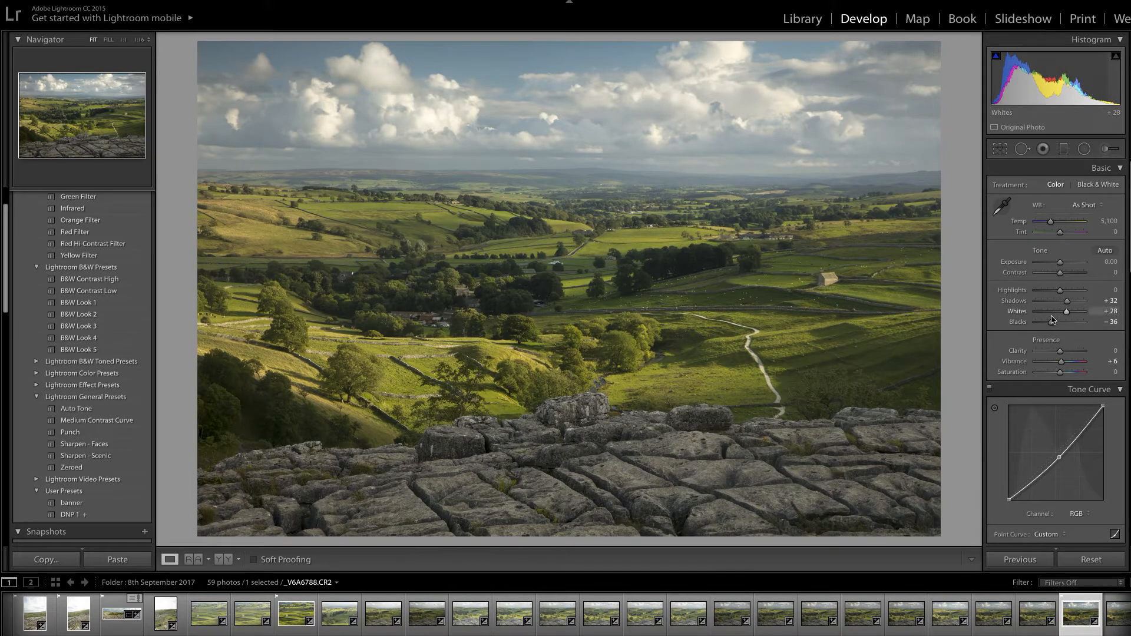
{"action": "key", "text": "alt"}
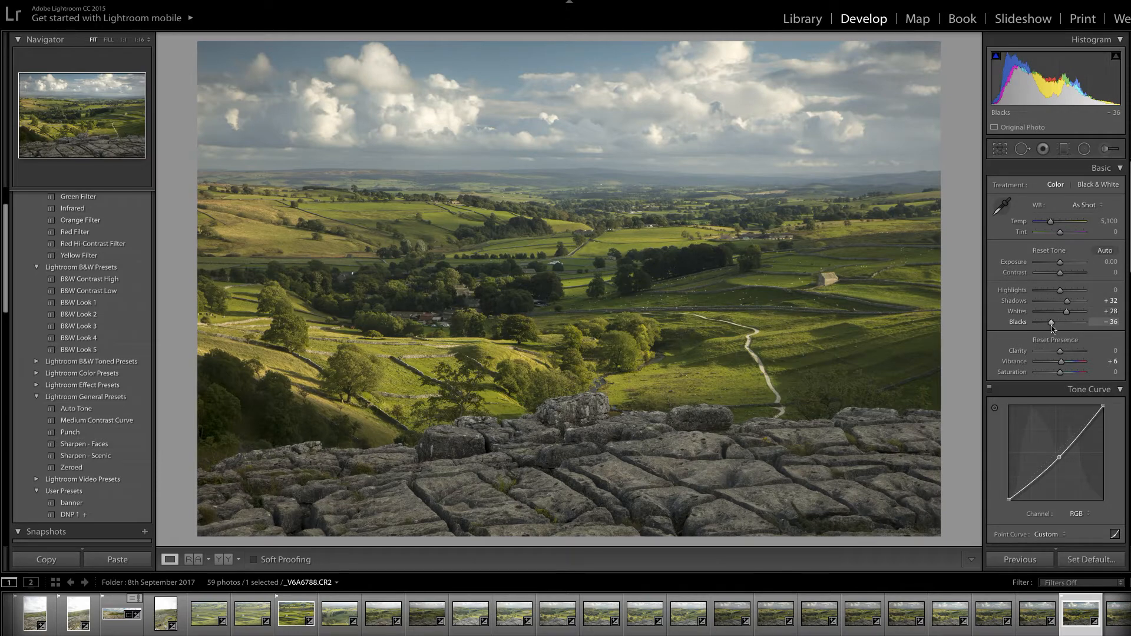
{"action": "left_click_drag", "start_coordinate": [1051, 327], "coordinate": [1041, 328]}
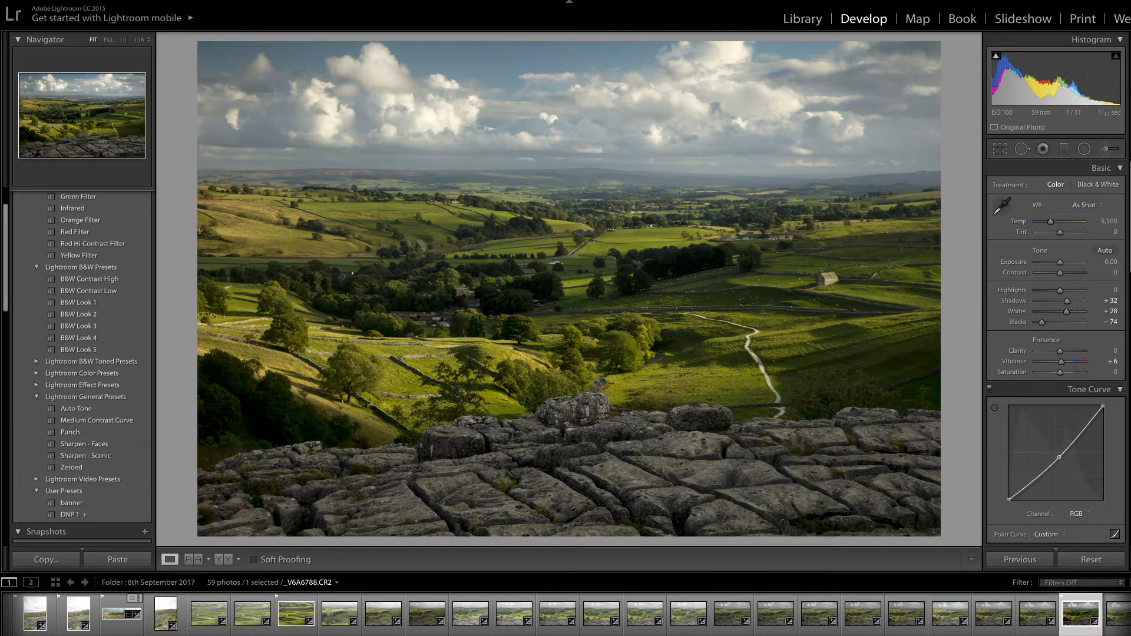
Step: Set the Dehaze amount to +8 in the photo's effects settings
{"action": "scroll", "coordinate": [1113, 498], "scroll_direction": "down", "scroll_amount": 20}
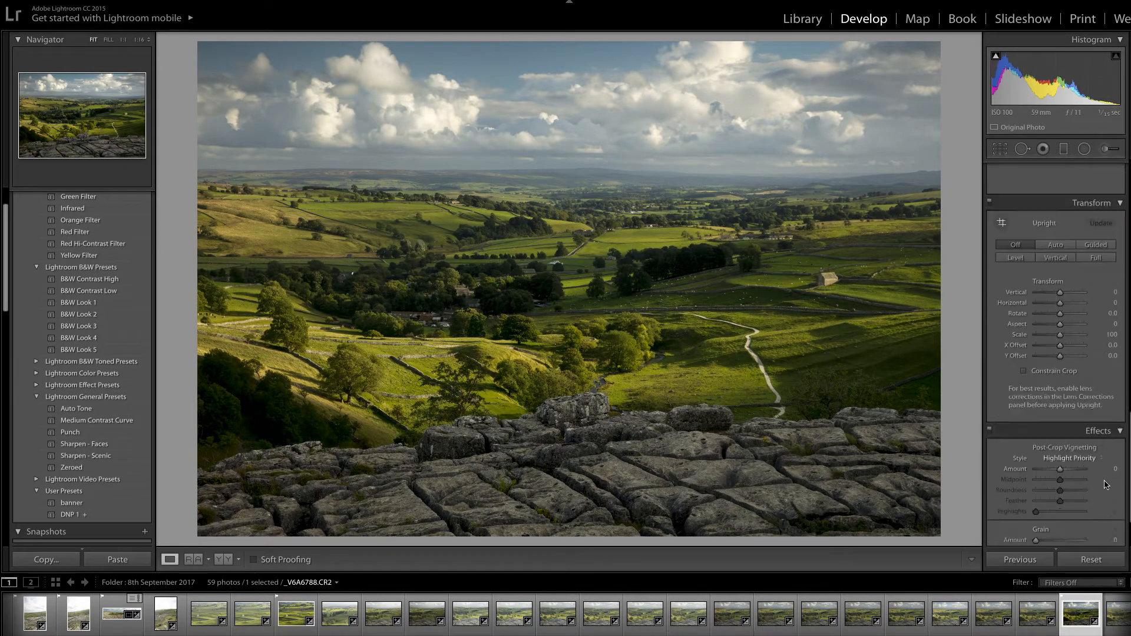
{"action": "scroll", "coordinate": [1113, 498], "scroll_direction": "down", "scroll_amount": 1}
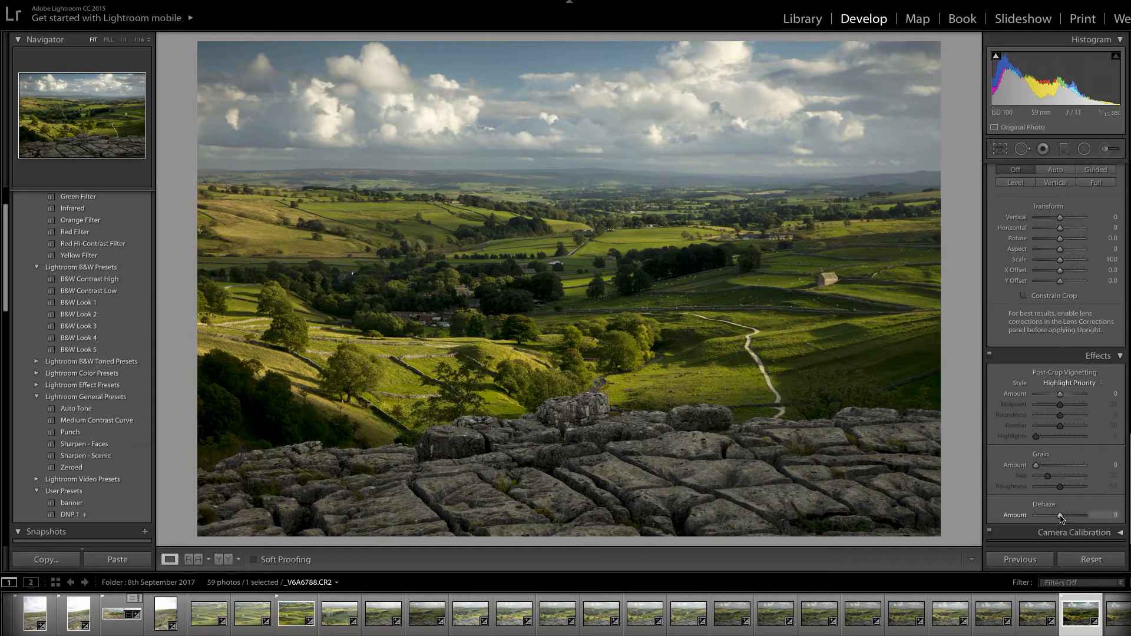
{"action": "left_click_drag", "start_coordinate": [1060, 517], "coordinate": [1063, 519]}
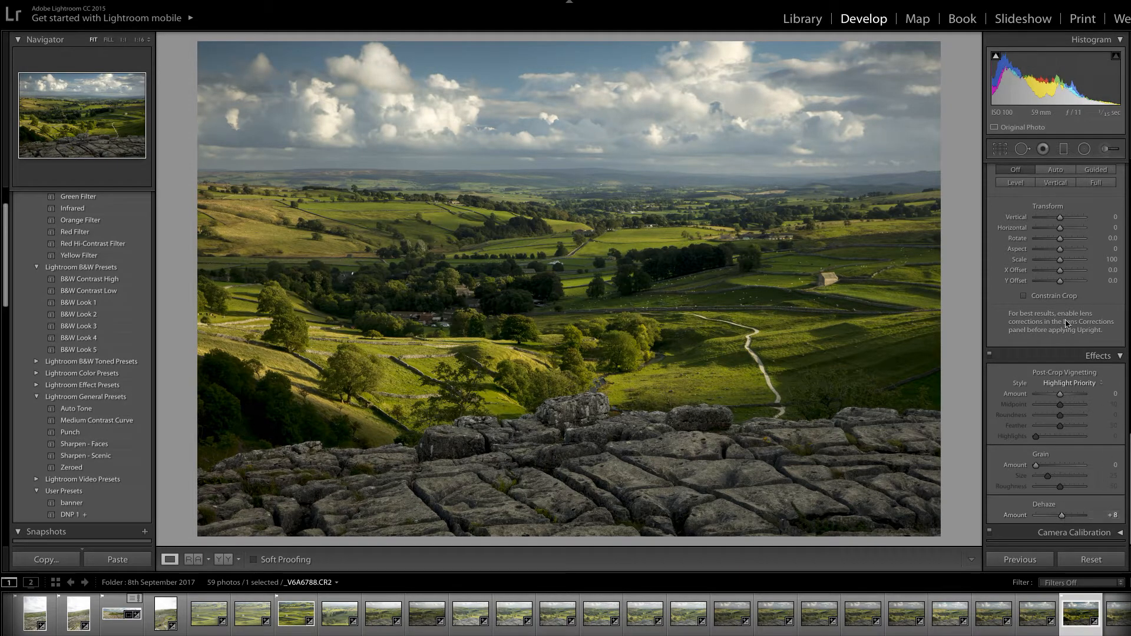
Step: Set Highlights to -59 and lower the tone curve's middle point a little further below the diagonal
{"action": "left_click_drag", "start_coordinate": [1130, 483], "coordinate": [1129, 176]}
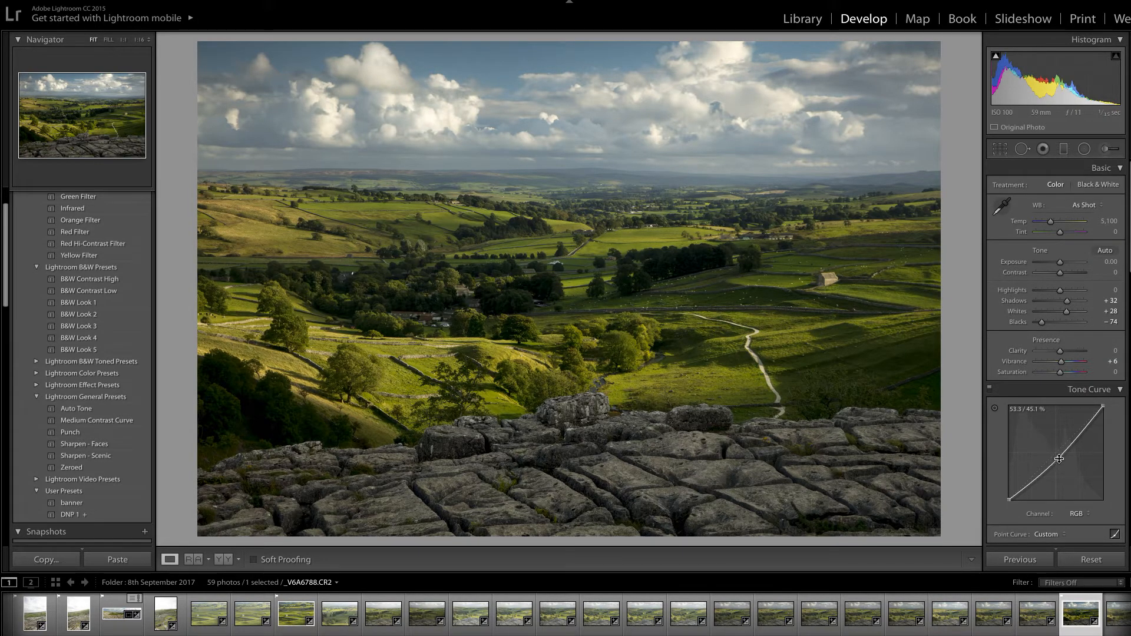
{"action": "left_click_drag", "start_coordinate": [1058, 459], "coordinate": [1059, 464]}
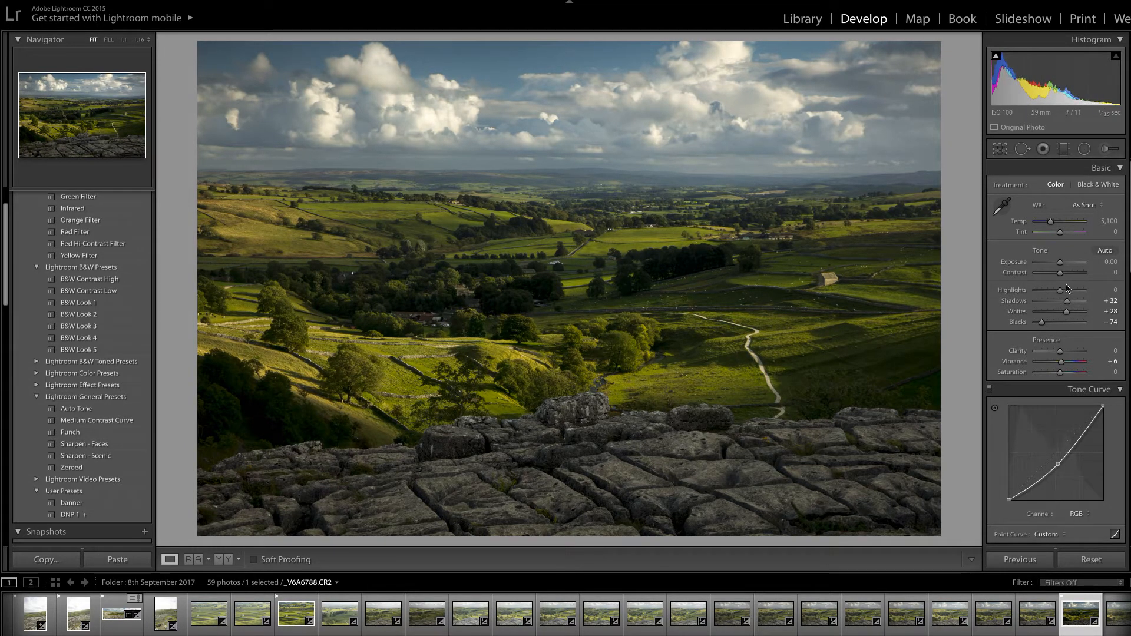
{"action": "left_click_drag", "start_coordinate": [1061, 290], "coordinate": [1048, 290]}
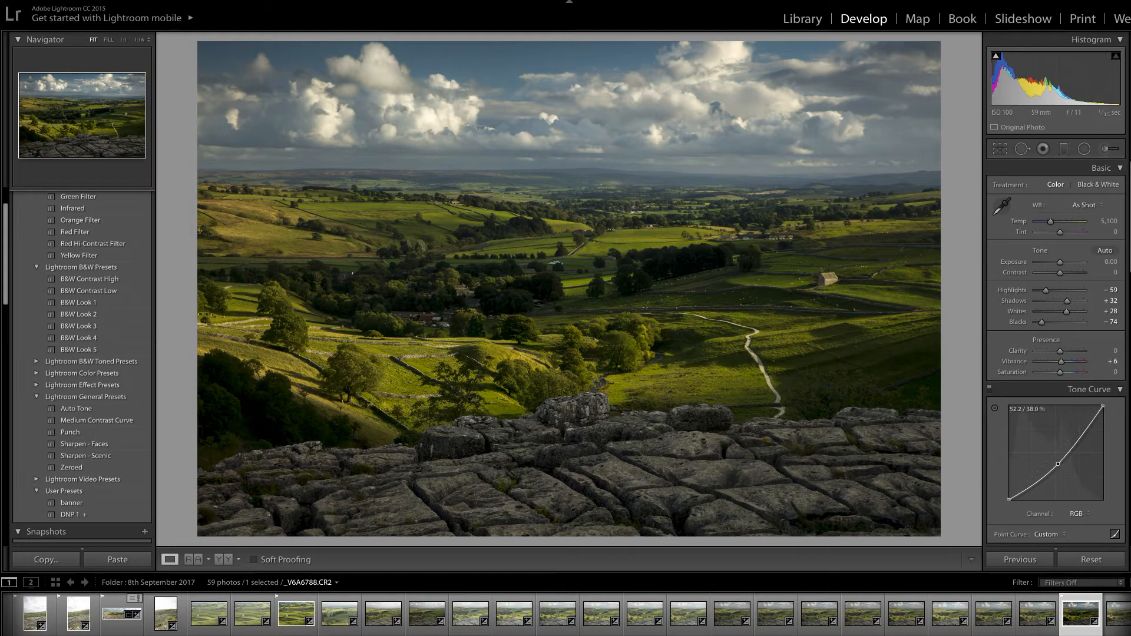
{"action": "left_click_drag", "start_coordinate": [1062, 459], "coordinate": [1060, 460]}
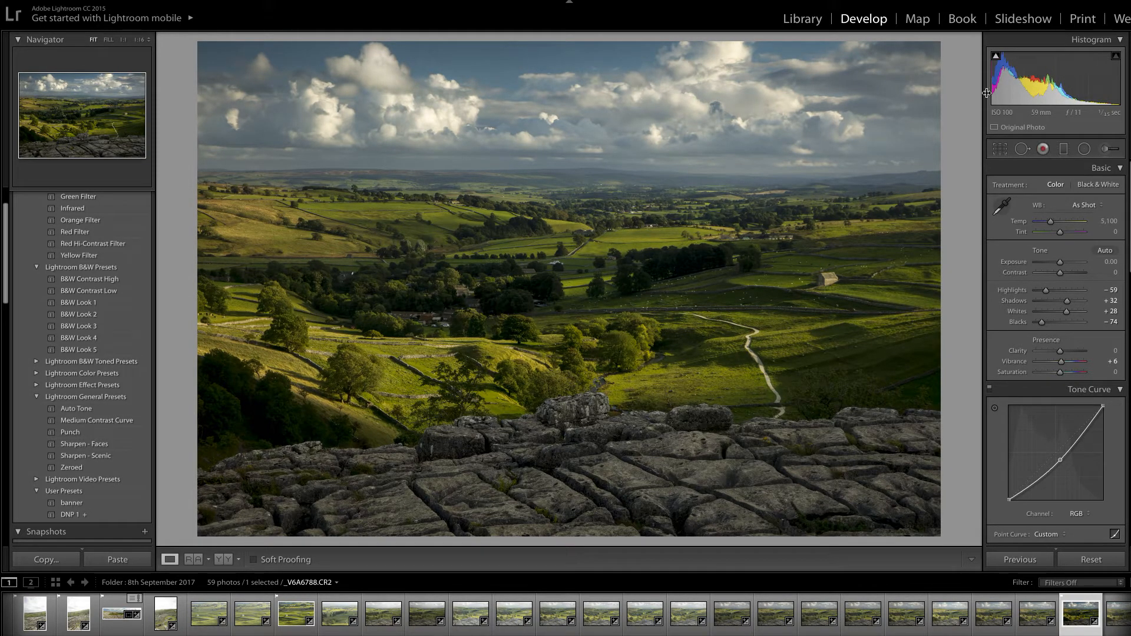
Step: Export the dark version from Library as a 16-bit TIFF opening in Photoshop, using a unique name for the existing file
{"action": "left_click", "coordinate": [802, 19]}
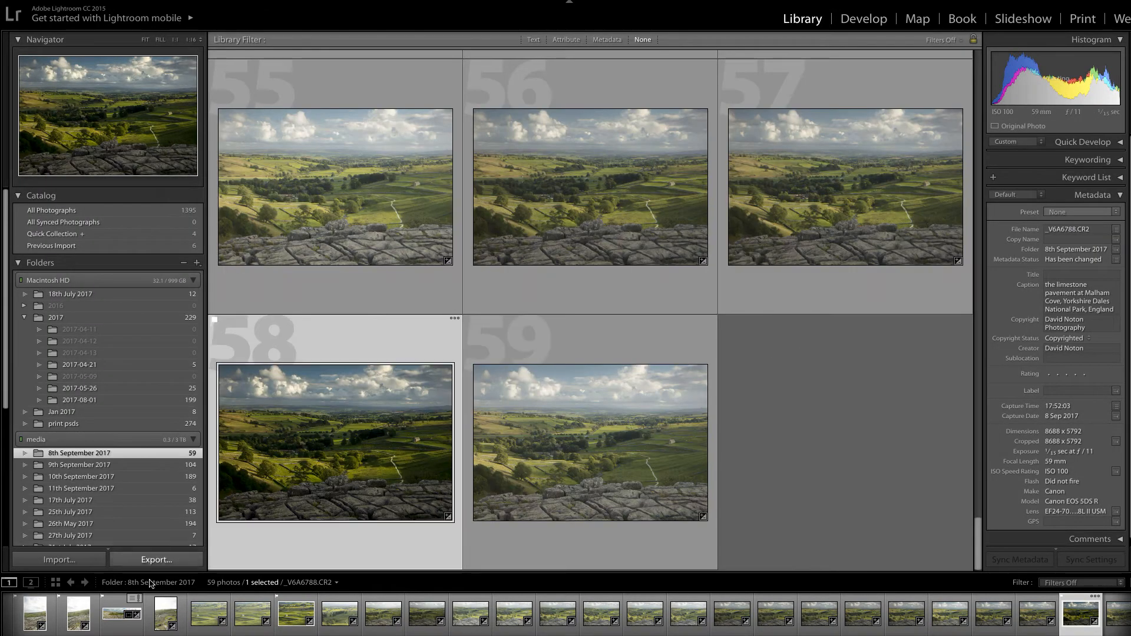
{"action": "left_click", "coordinate": [156, 561]}
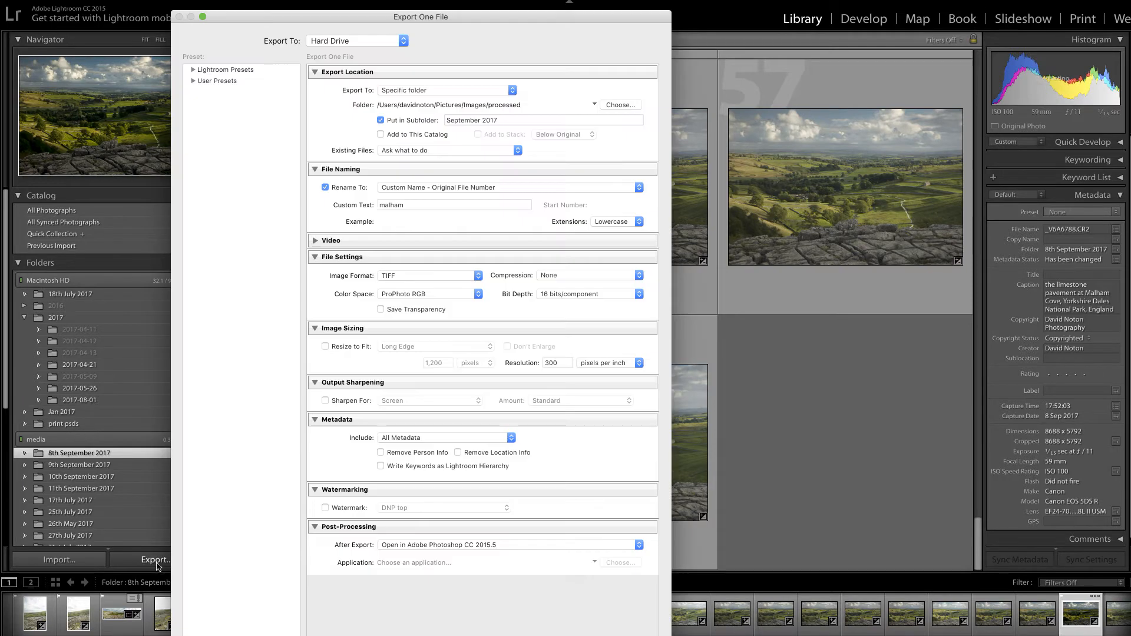
{"action": "key", "text": "Return"}
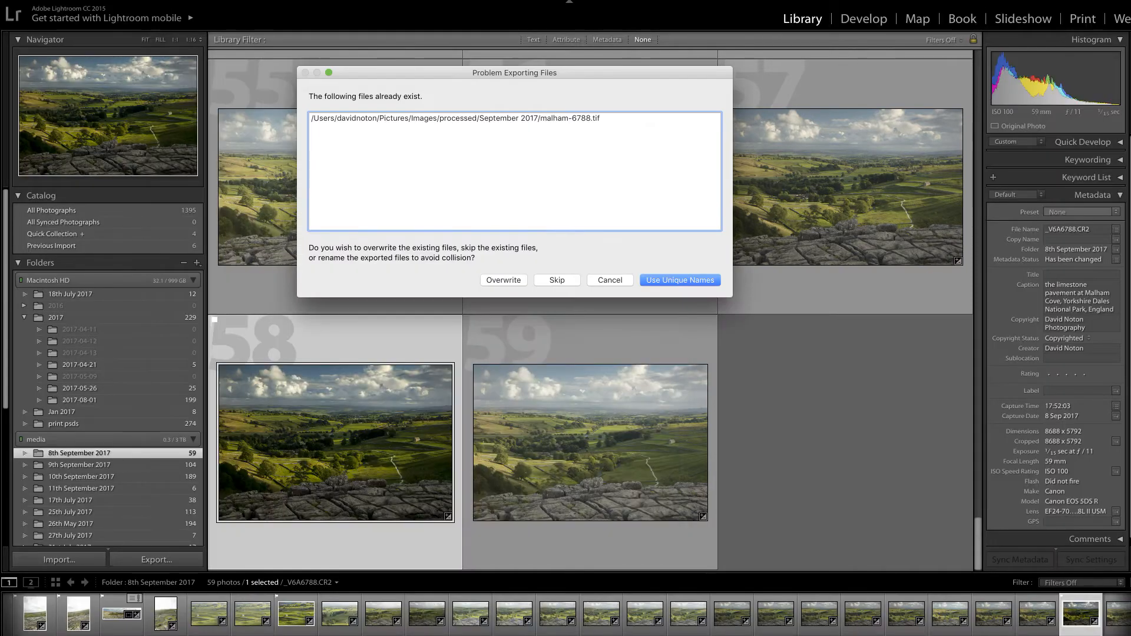
{"action": "left_click", "coordinate": [664, 280]}
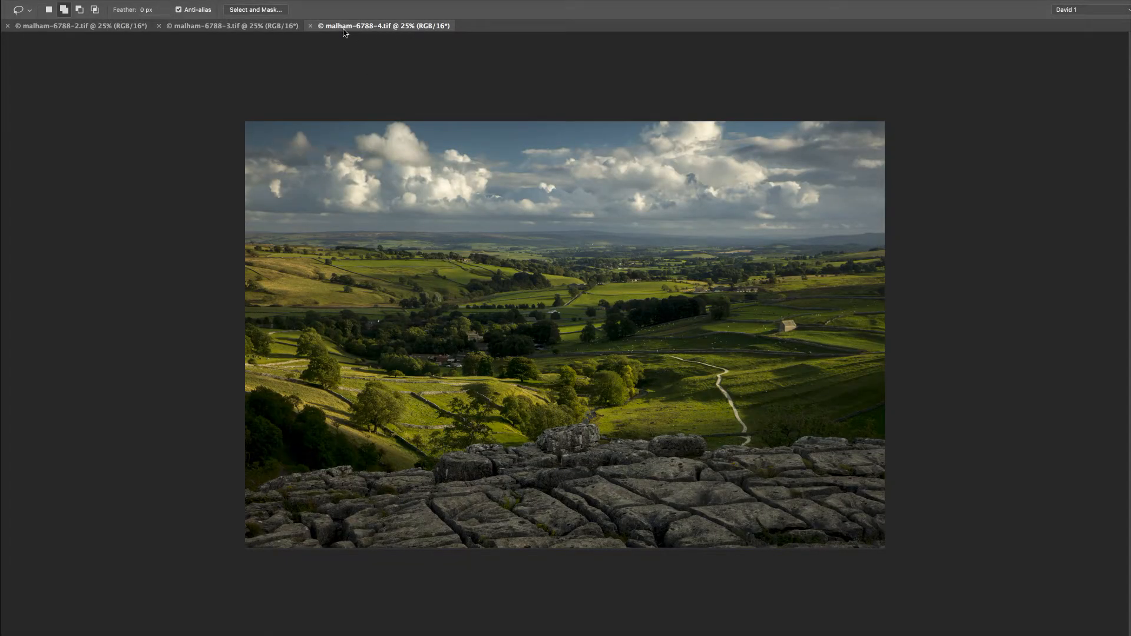
Step: Show Photoshop's hidden panels and compare the exported versions malham-6788-3.tif and malham-6788-2.tif
{"action": "key", "text": "Tab"}
{"action": "left_click", "coordinate": [235, 27]}
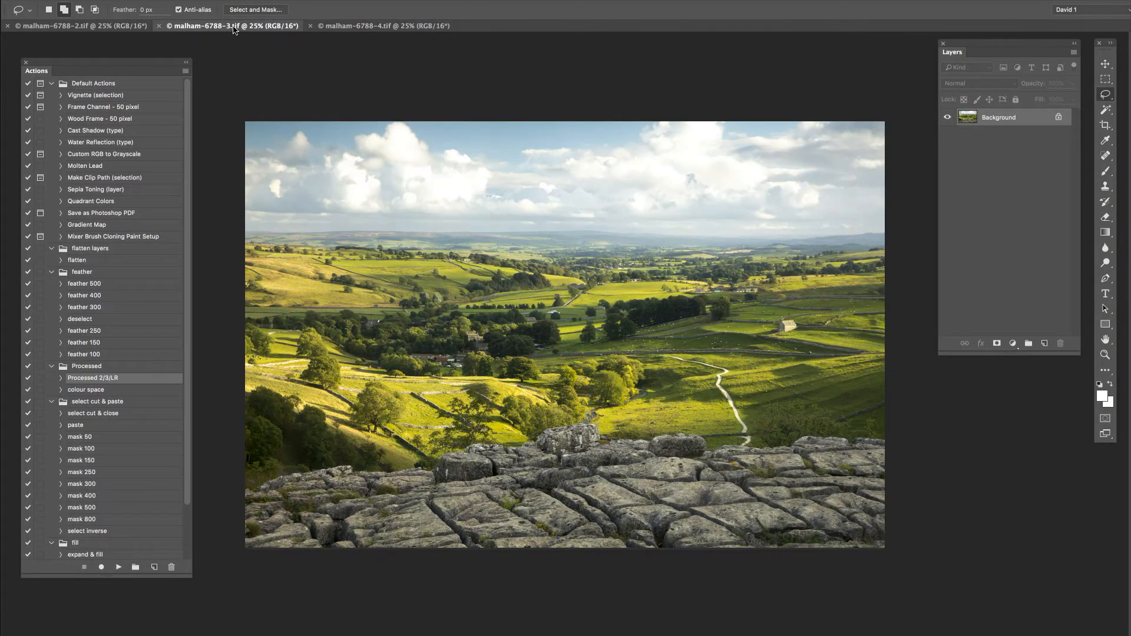
{"action": "left_click", "coordinate": [66, 27]}
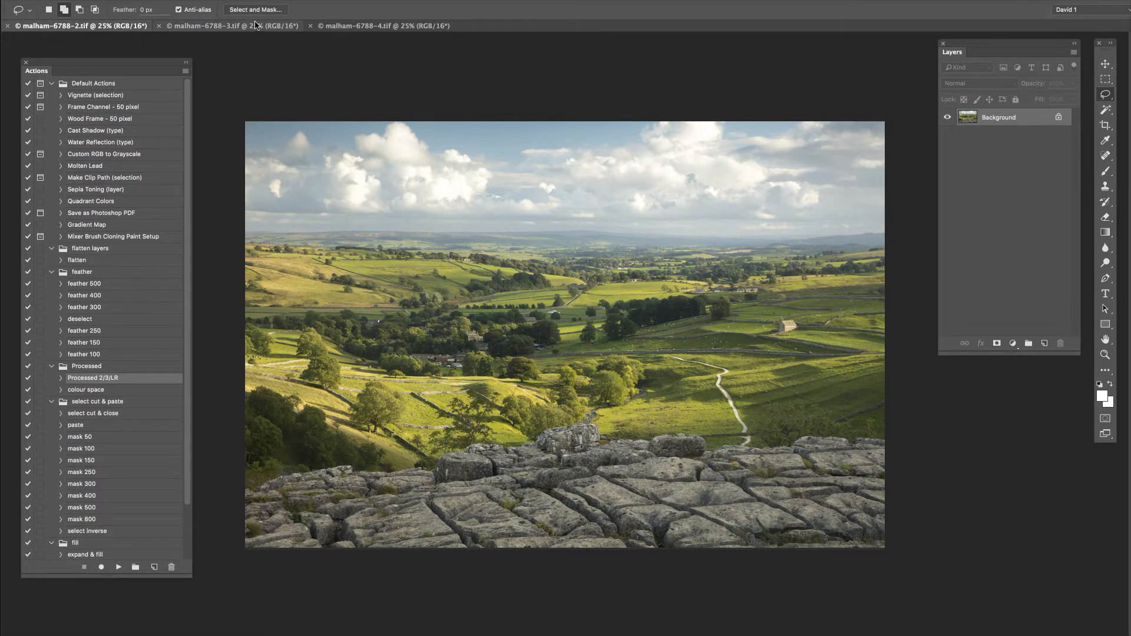
Step: Move malham-6788-3.tif into malham-6788-2.tif as a new layer, using the "select cut & close" and "paste" actions
{"action": "left_click", "coordinate": [223, 27]}
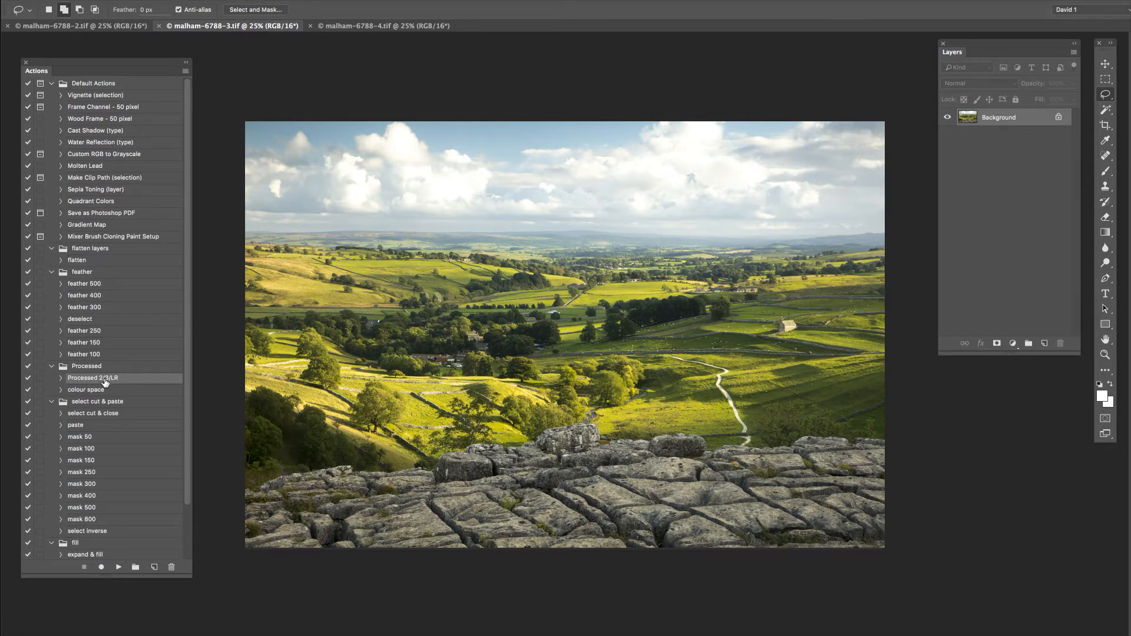
{"action": "left_click", "coordinate": [98, 414]}
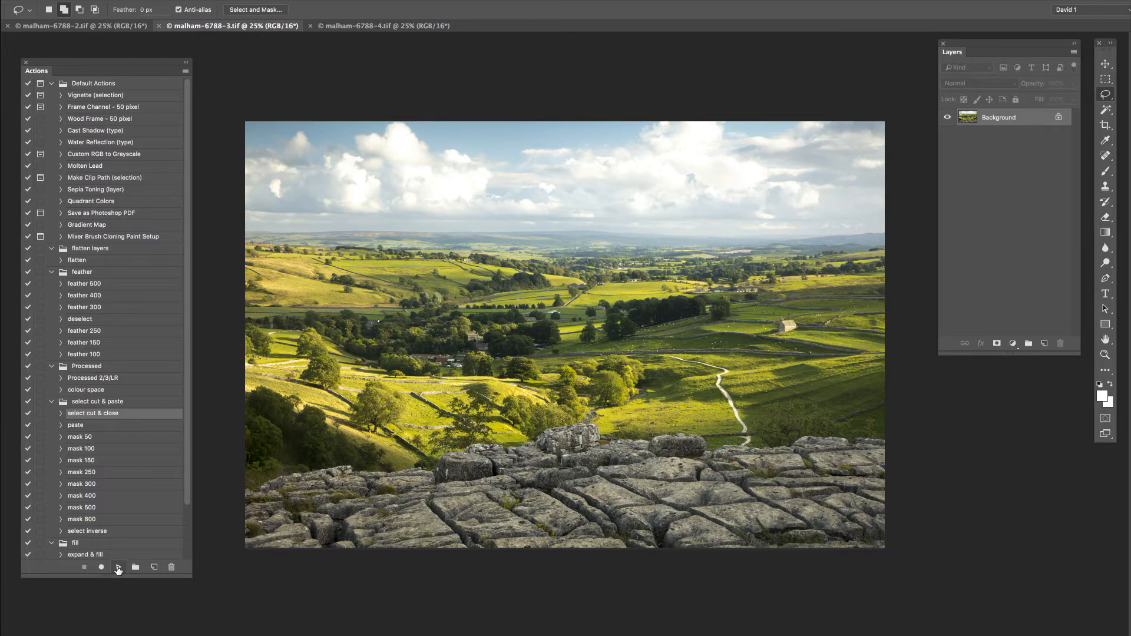
{"action": "left_click", "coordinate": [119, 567]}
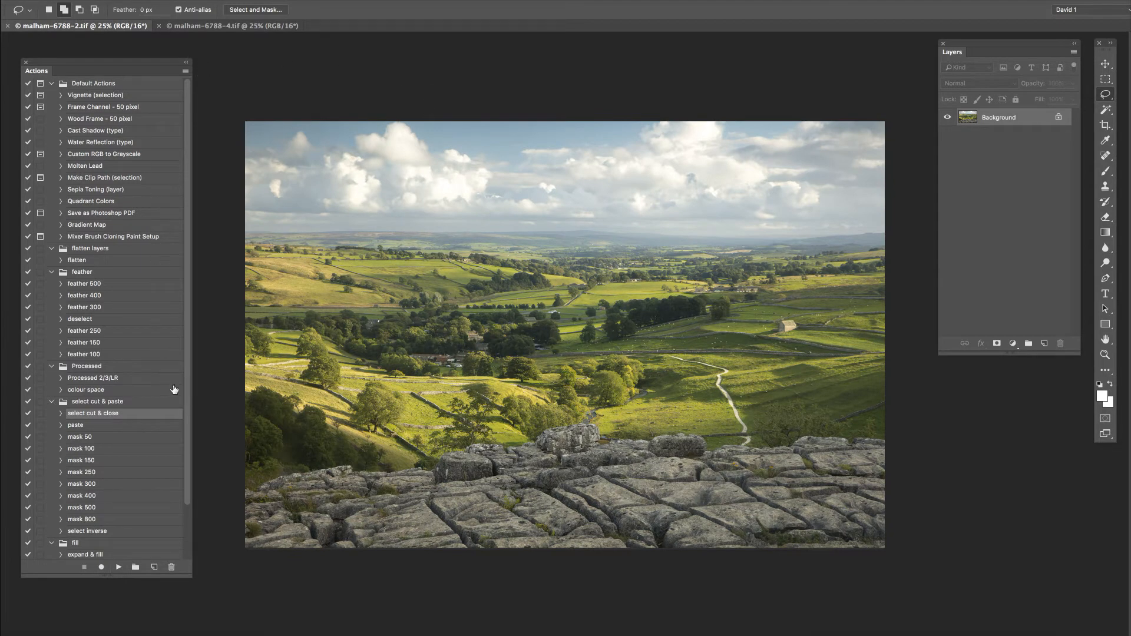
{"action": "left_click", "coordinate": [76, 425]}
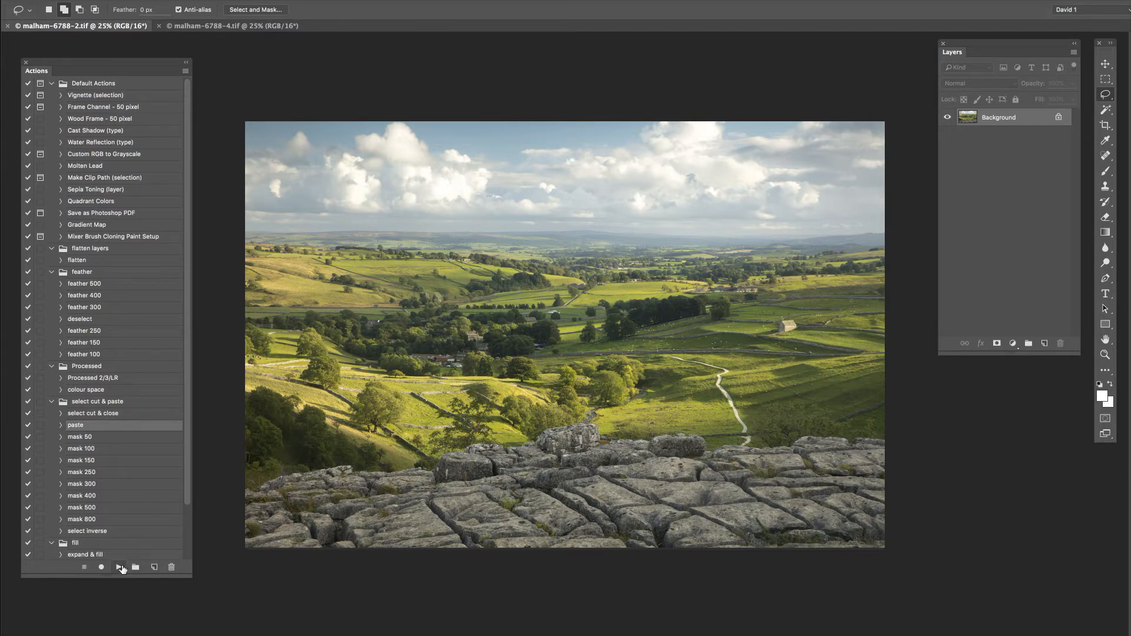
{"action": "left_click", "coordinate": [118, 567]}
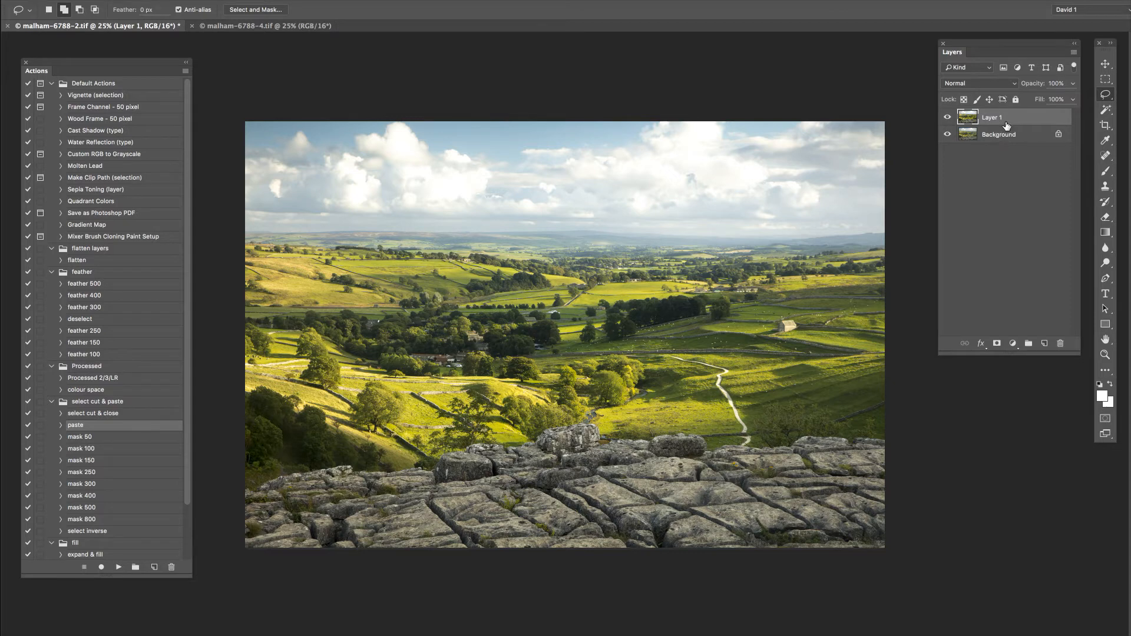
Step: Add malham-6788-4.tif as a layer above the others in malham-6788-2.tif with the "select cut & close" and "paste" actions
{"action": "left_click", "coordinate": [256, 27]}
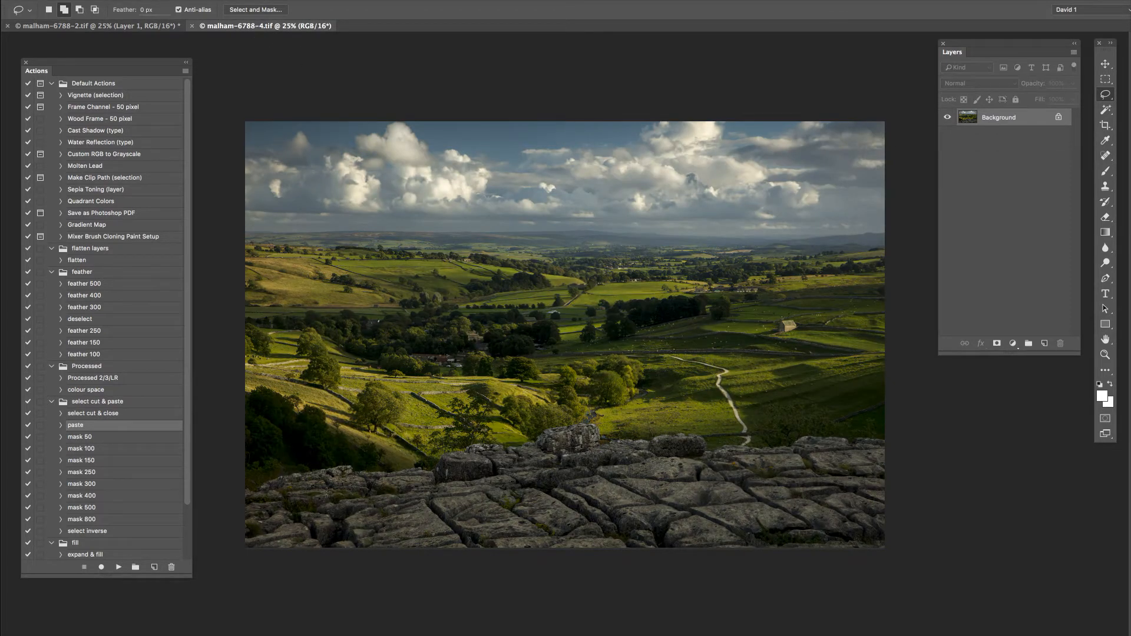
{"action": "left_click", "coordinate": [90, 415]}
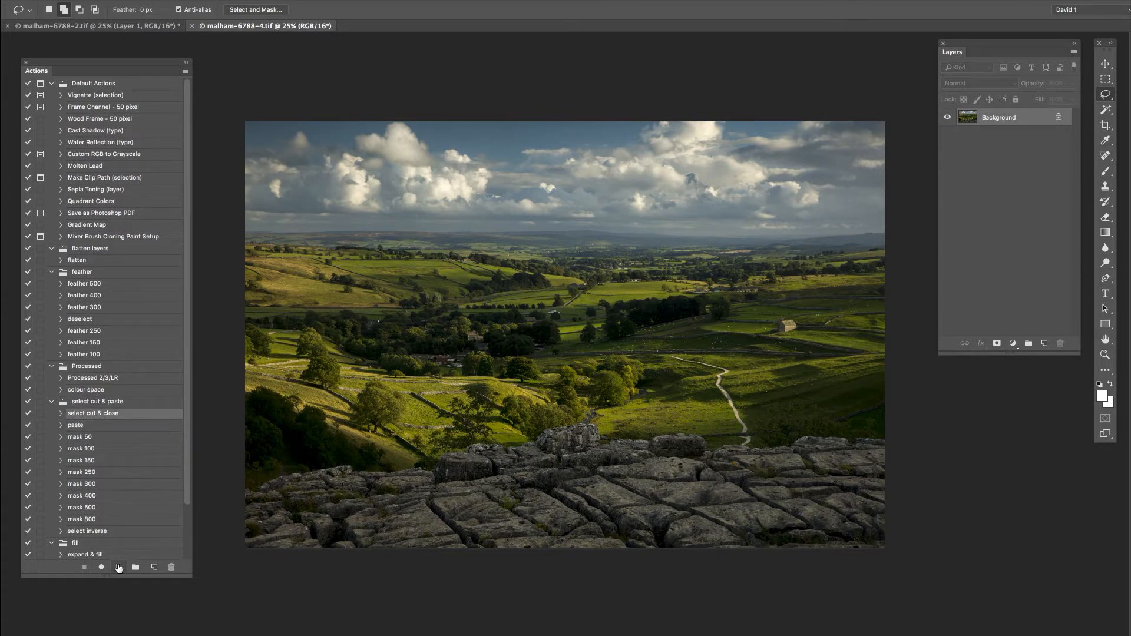
{"action": "left_click", "coordinate": [118, 567]}
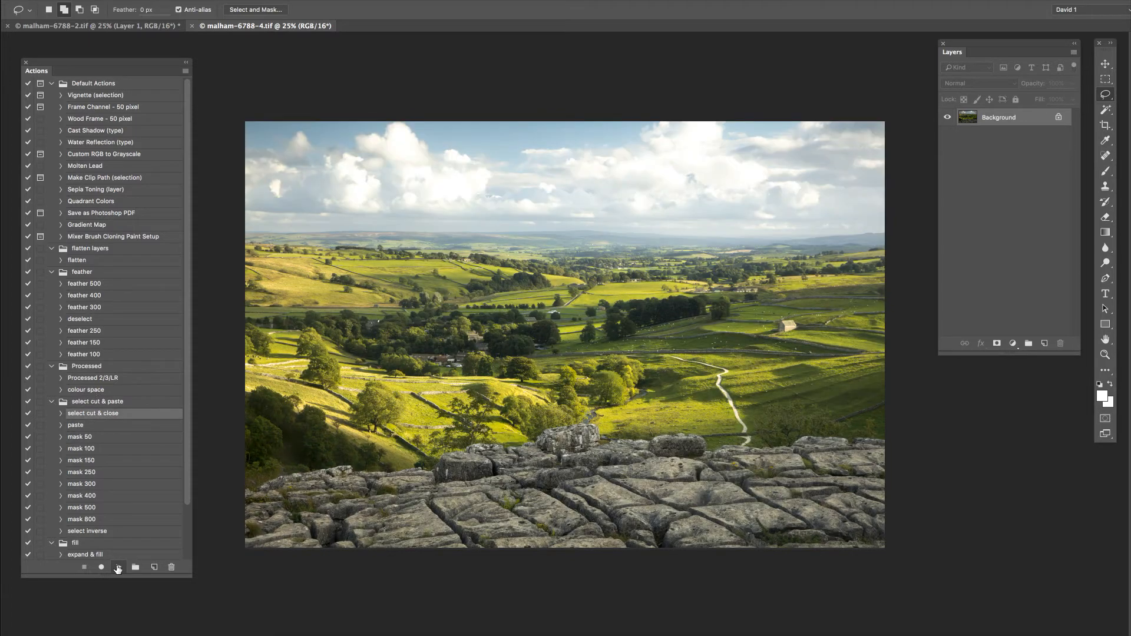
{"action": "left_click", "coordinate": [77, 427]}
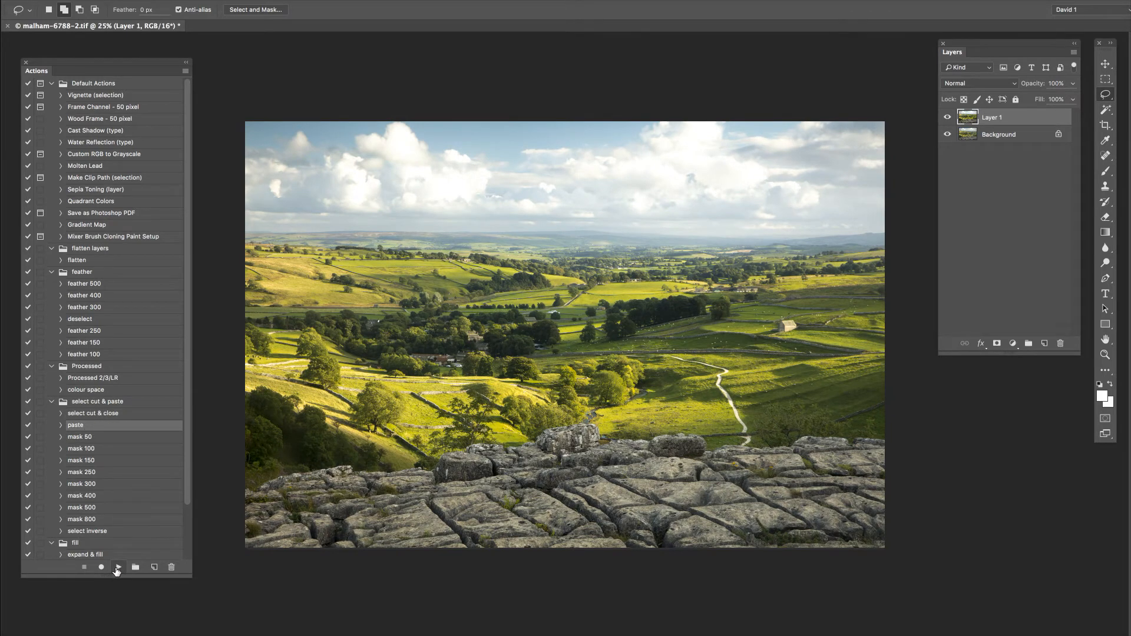
{"action": "left_click", "coordinate": [117, 567]}
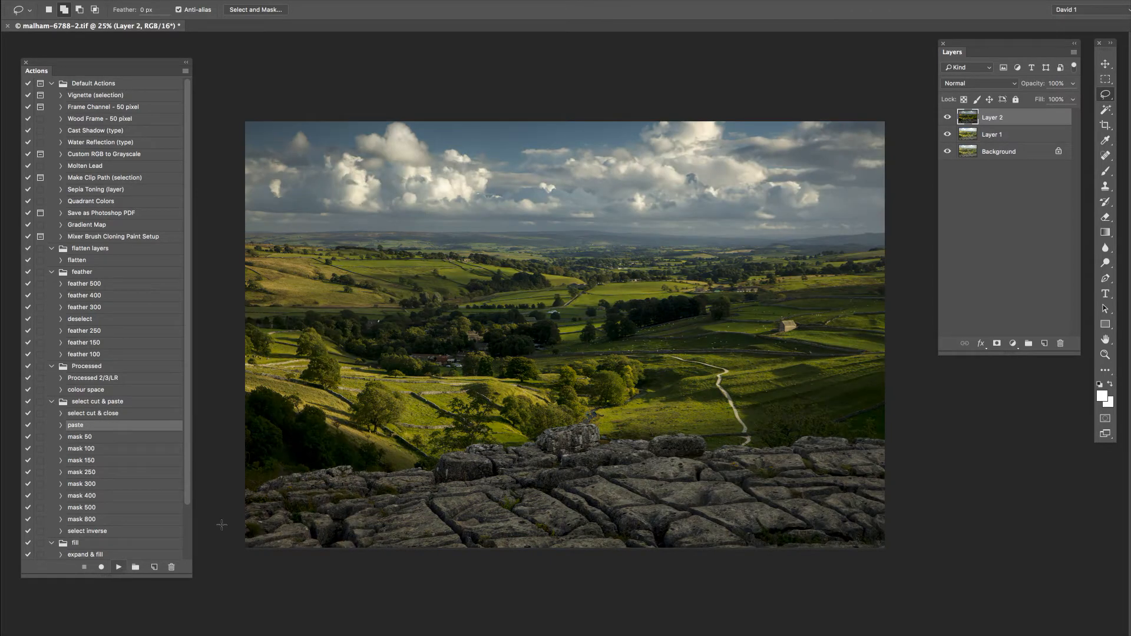
Step: Toggle Layer 2's visibility to compare, leave it hidden and make Layer 1 the active layer
{"action": "left_click", "coordinate": [947, 119]}
{"action": "left_click", "coordinate": [946, 118]}
{"action": "left_click", "coordinate": [948, 118]}
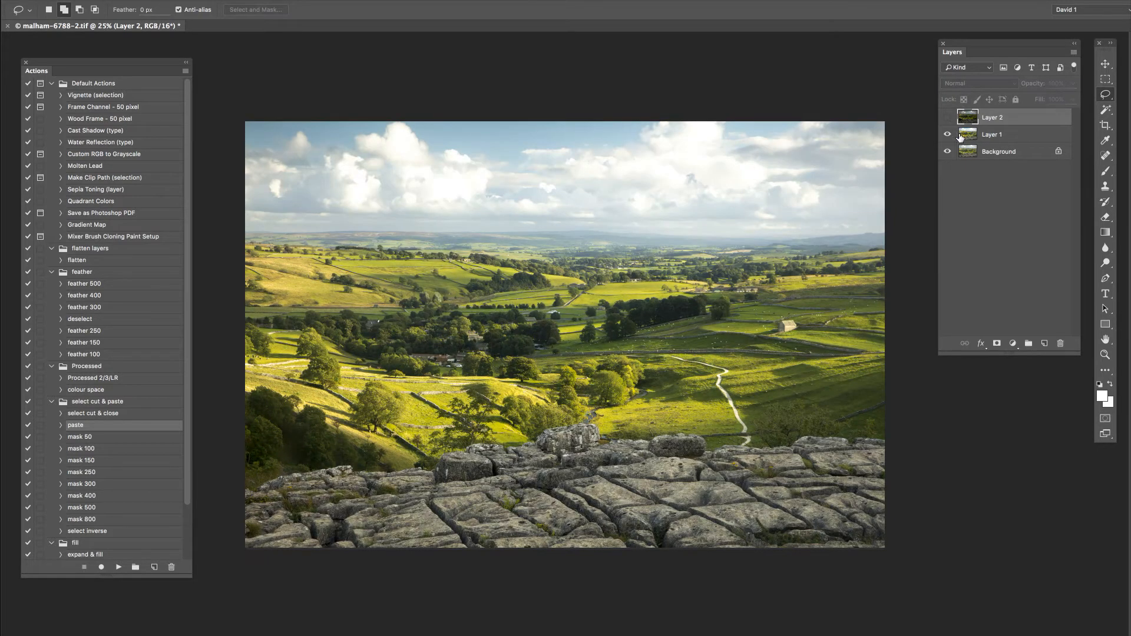
{"action": "left_click", "coordinate": [995, 135]}
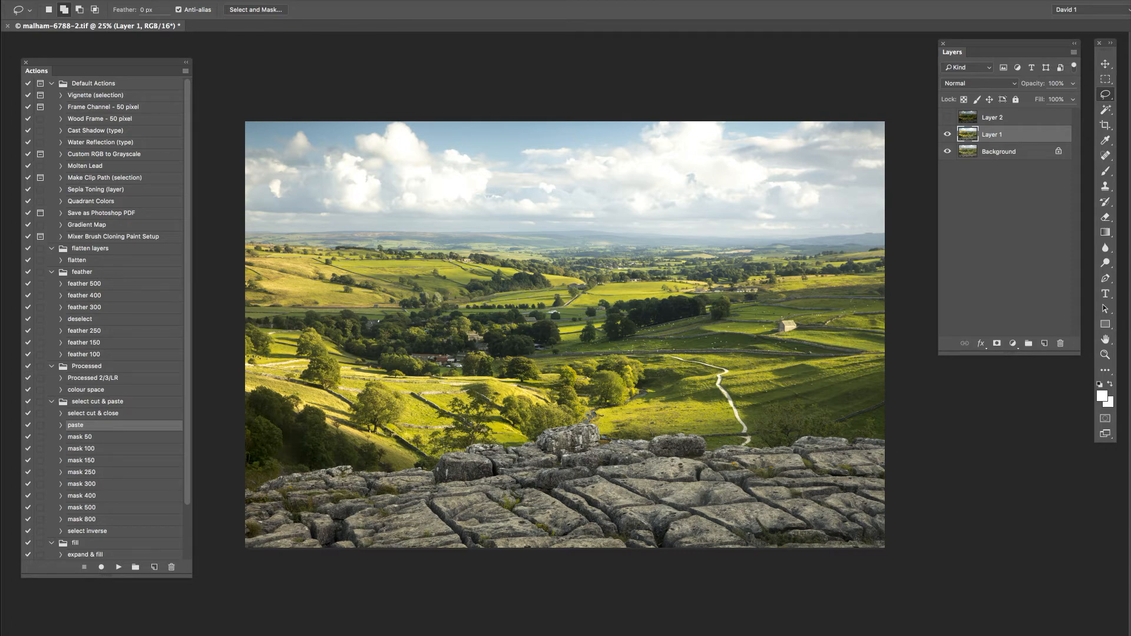
Step: Lasso the foreground limestone rocks on Layer 1 and mask the layer to them with the "mask 150" action
{"action": "key", "text": "Tab"}
{"action": "key", "text": "super+0"}
{"action": "key", "text": "Tab"}
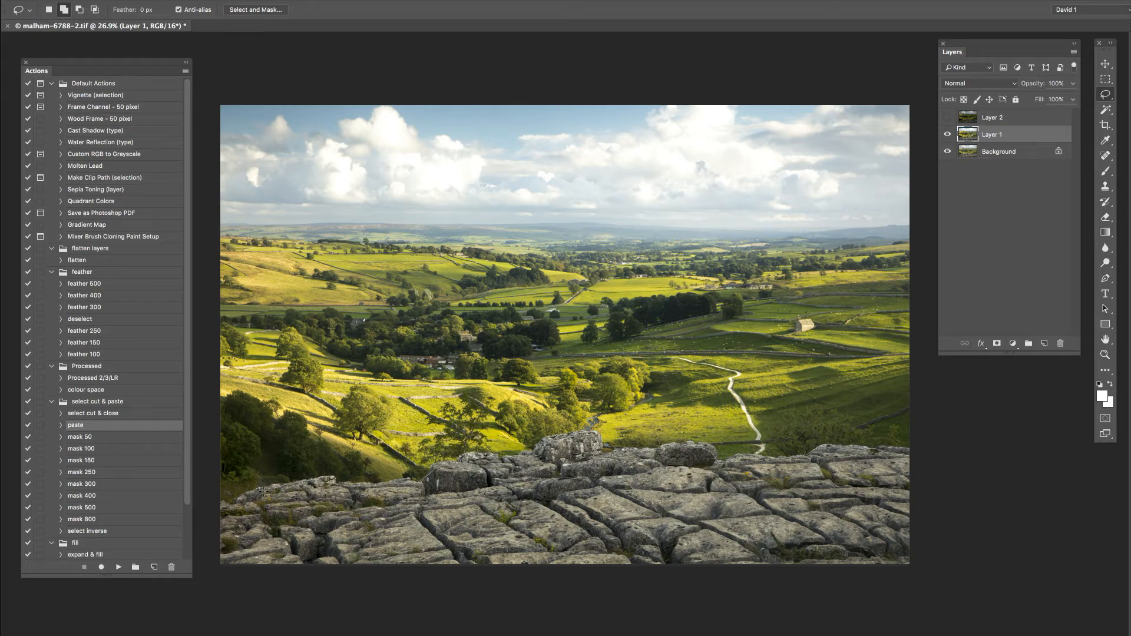
{"action": "mouse_move", "coordinate": [224, 502]}
{"action": "left_mouse_down"}
{"action": "mouse_move", "coordinate": [194, 508]}
{"action": "mouse_move", "coordinate": [221, 620]}
{"action": "mouse_move", "coordinate": [854, 608]}
{"action": "mouse_move", "coordinate": [979, 594]}
{"action": "mouse_move", "coordinate": [988, 453]}
{"action": "mouse_move", "coordinate": [1040, 430]}
{"action": "left_mouse_up"}
{"action": "left_click", "coordinate": [89, 463]}
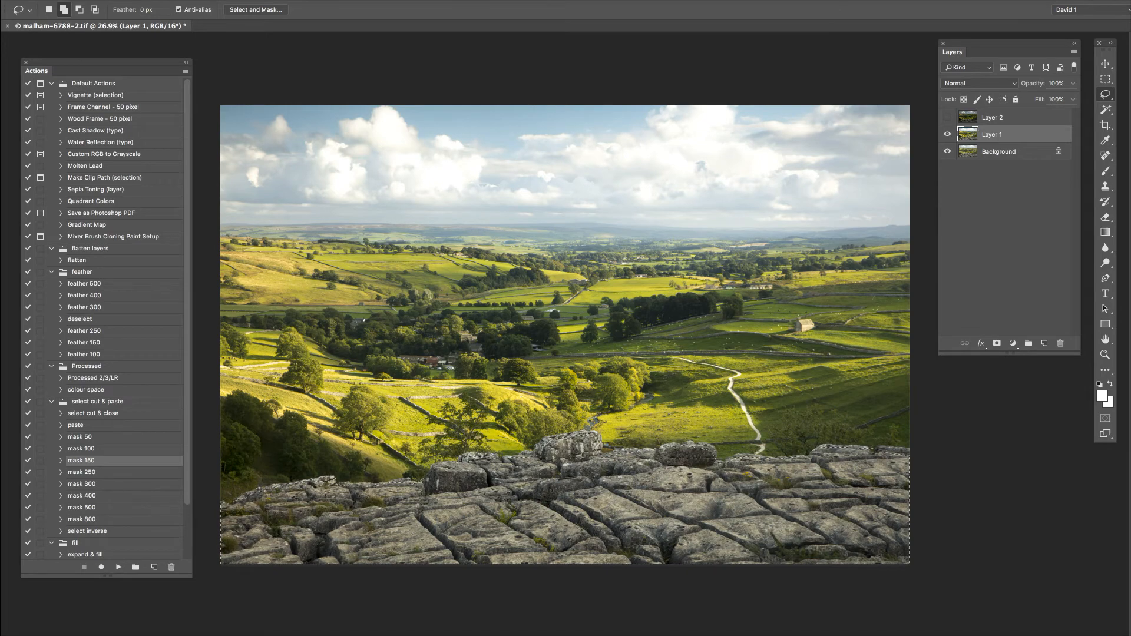
{"action": "key", "text": "Tab"}
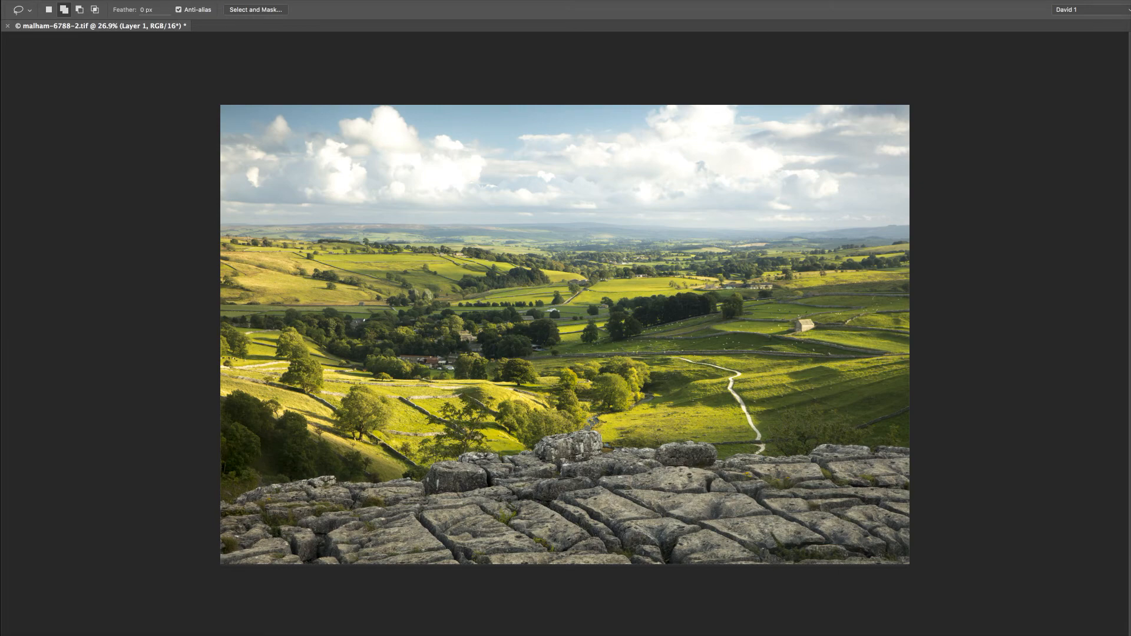
{"action": "key", "text": "Tab"}
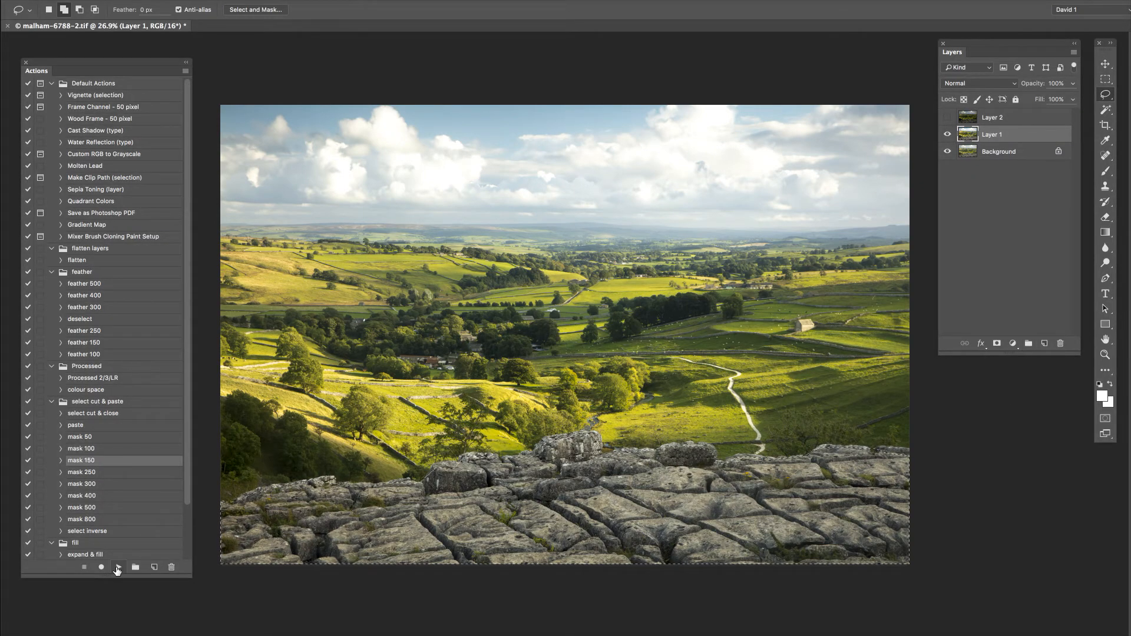
{"action": "left_click", "coordinate": [117, 569]}
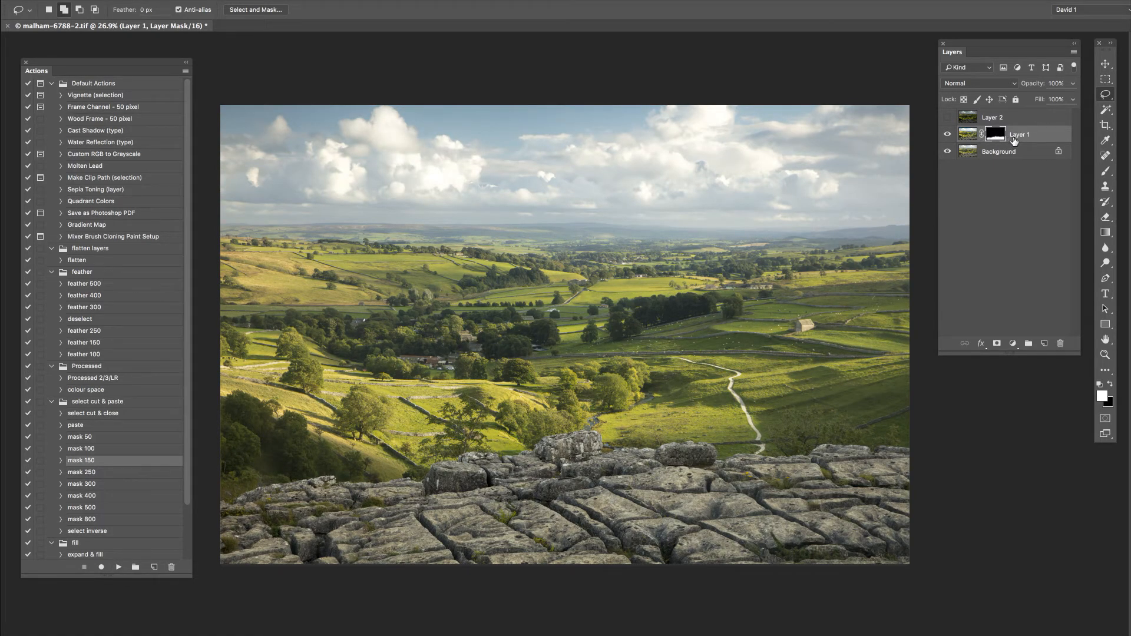
Step: Show Layer 2, lasso the sky down to the horizon and mask the layer to it with the "mask 500" action
{"action": "left_click", "coordinate": [995, 117]}
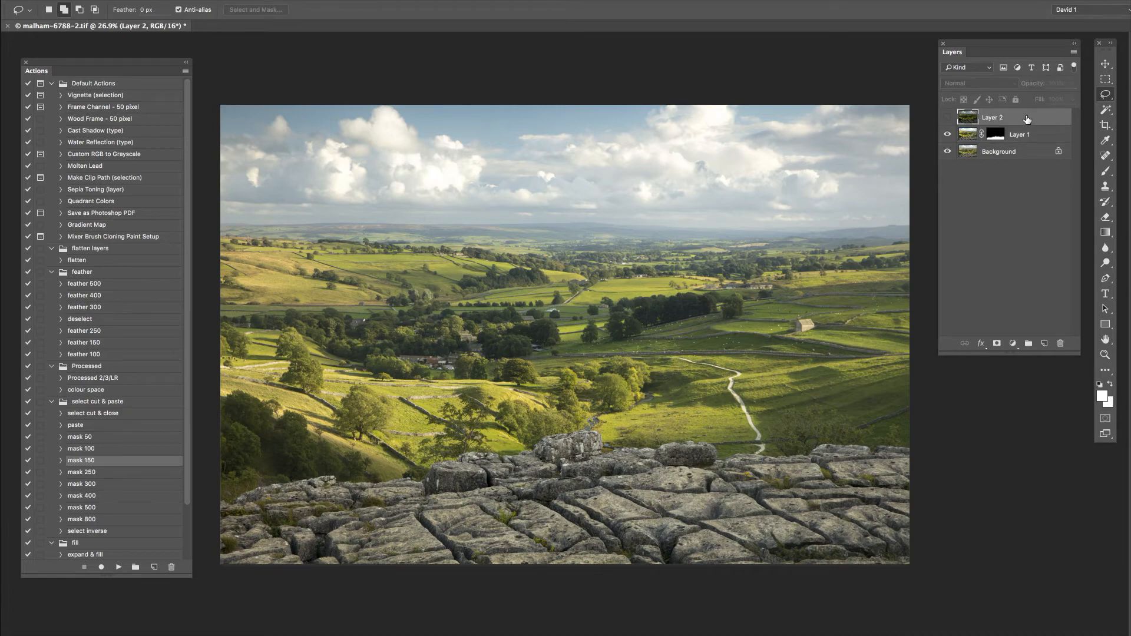
{"action": "left_click", "coordinate": [946, 117]}
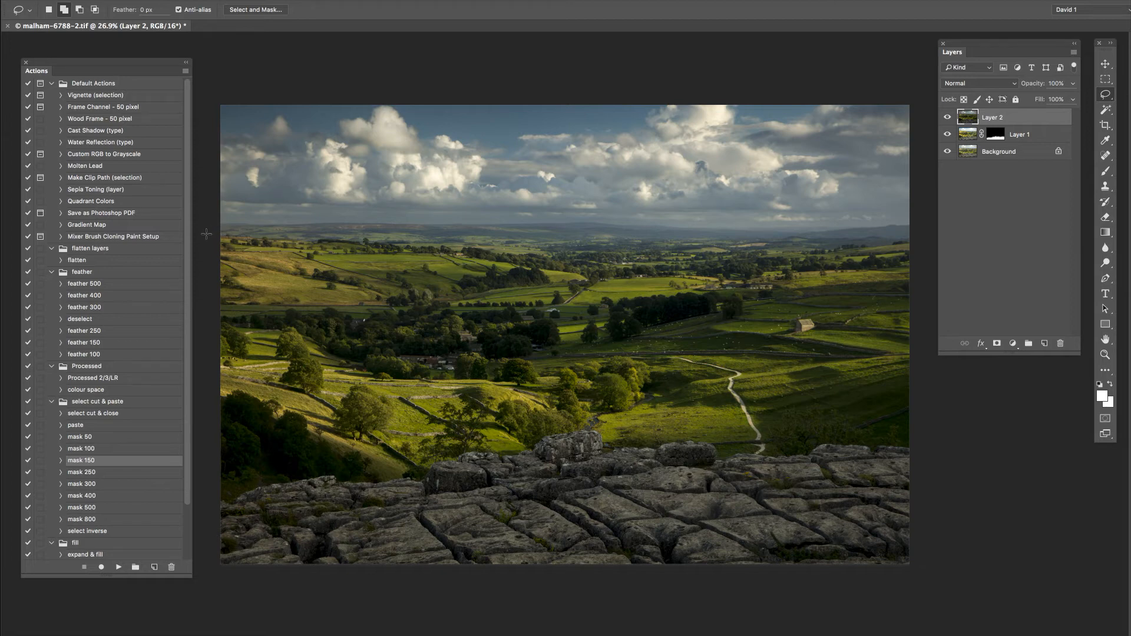
{"action": "left_click_drag", "start_coordinate": [272, 238], "coordinate": [331, 239]}
{"action": "left_click_drag", "start_coordinate": [401, 241], "coordinate": [468, 242]}
{"action": "left_click_drag", "start_coordinate": [599, 242], "coordinate": [700, 243]}
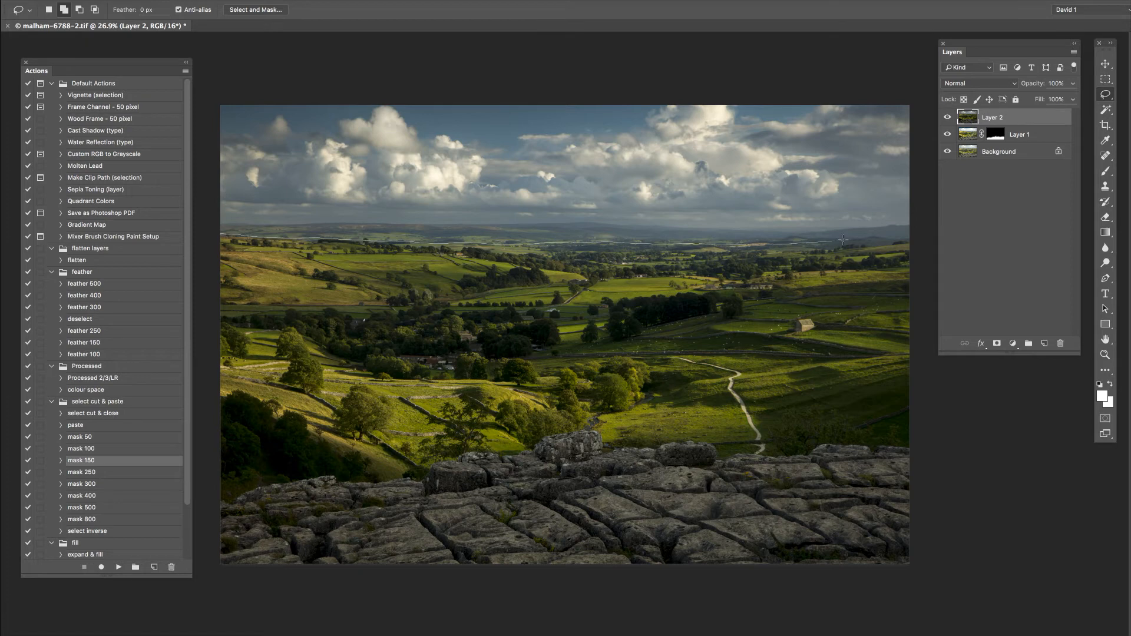
{"action": "mouse_move", "coordinate": [842, 239]}
{"action": "left_mouse_down"}
{"action": "mouse_move", "coordinate": [919, 238]}
{"action": "mouse_move", "coordinate": [937, 216]}
{"action": "mouse_move", "coordinate": [947, 134]}
{"action": "left_mouse_up"}
{"action": "mouse_move", "coordinate": [947, 50]}
{"action": "left_mouse_down"}
{"action": "mouse_move", "coordinate": [168, 49]}
{"action": "mouse_move", "coordinate": [132, 88]}
{"action": "mouse_move", "coordinate": [121, 228]}
{"action": "left_mouse_up"}
{"action": "left_click", "coordinate": [92, 509]}
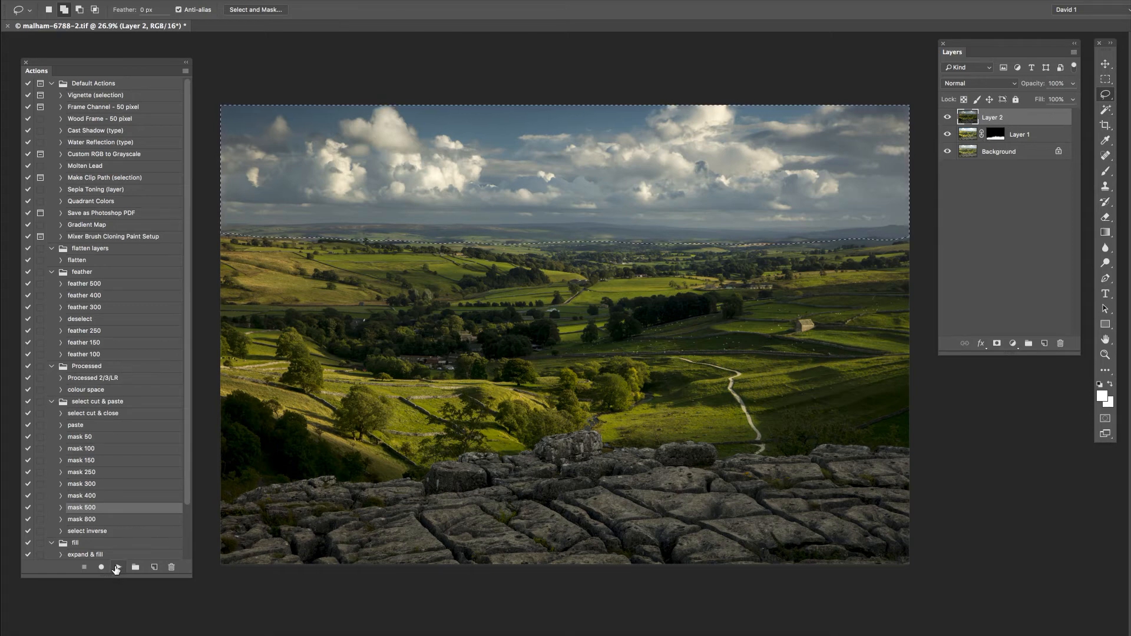
{"action": "left_click", "coordinate": [118, 566]}
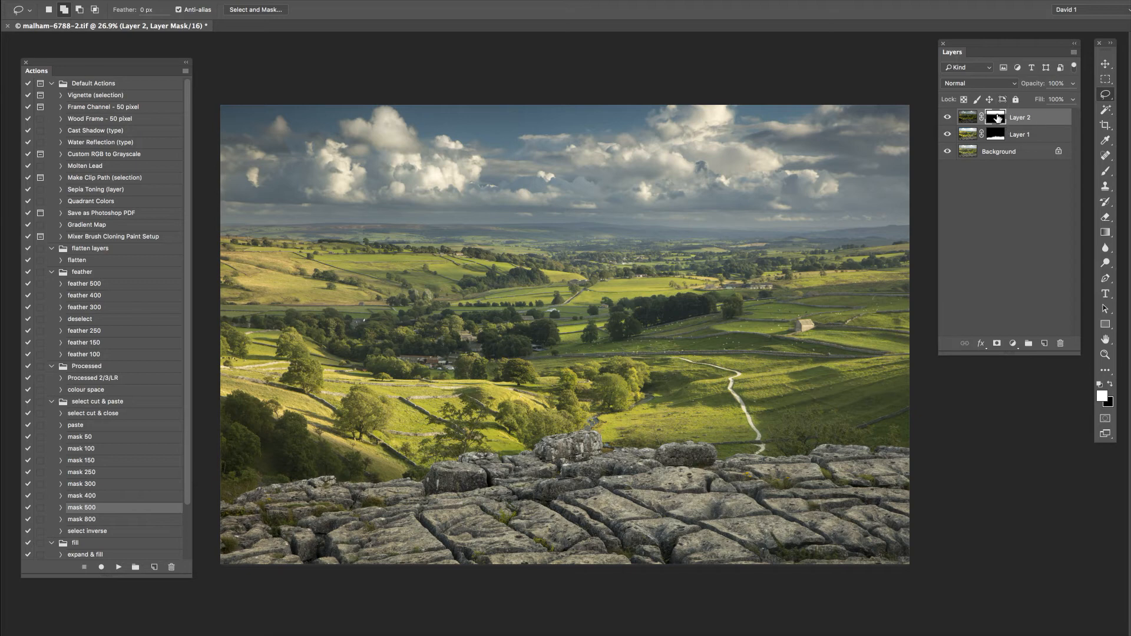
Step: Darken the Background layer's shadows in a Curves adjustment with a point at input 55, output 47
{"action": "left_click", "coordinate": [970, 152]}
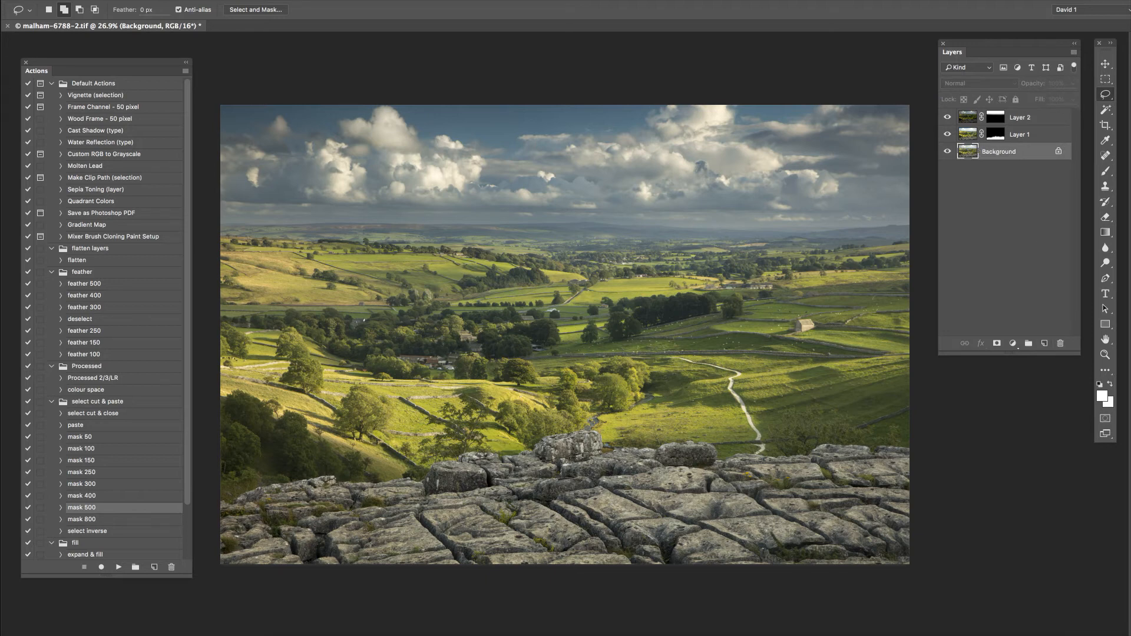
{"action": "left_click", "coordinate": [0, 0]}
{"action": "mouse_move", "coordinate": [0, 0]}
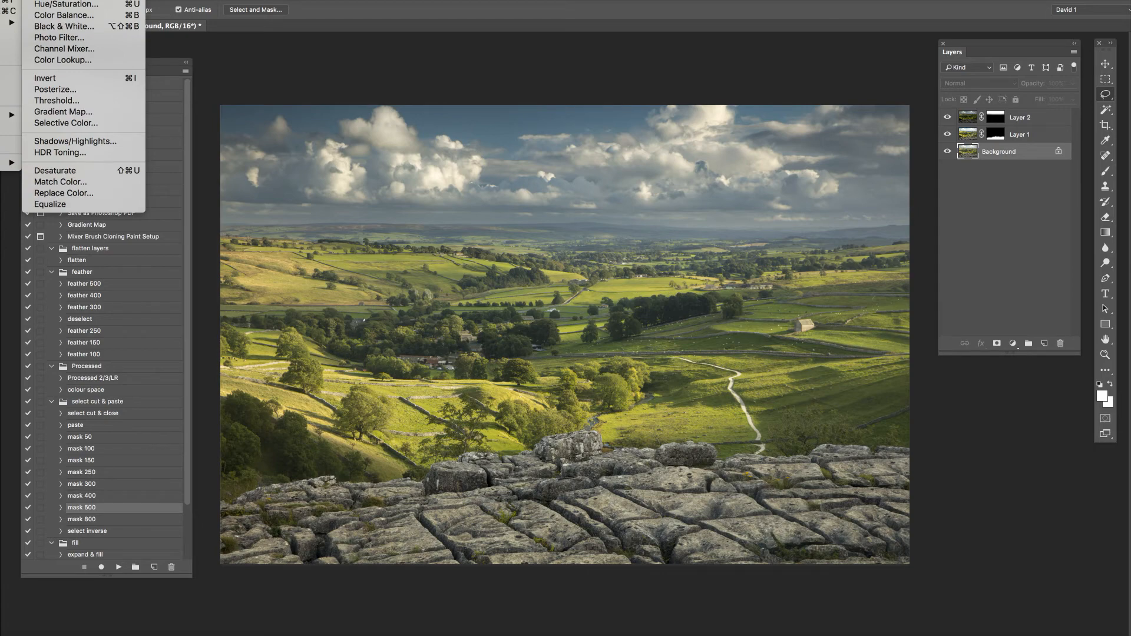
{"action": "key", "text": "Escape"}
{"action": "key", "text": "i"}
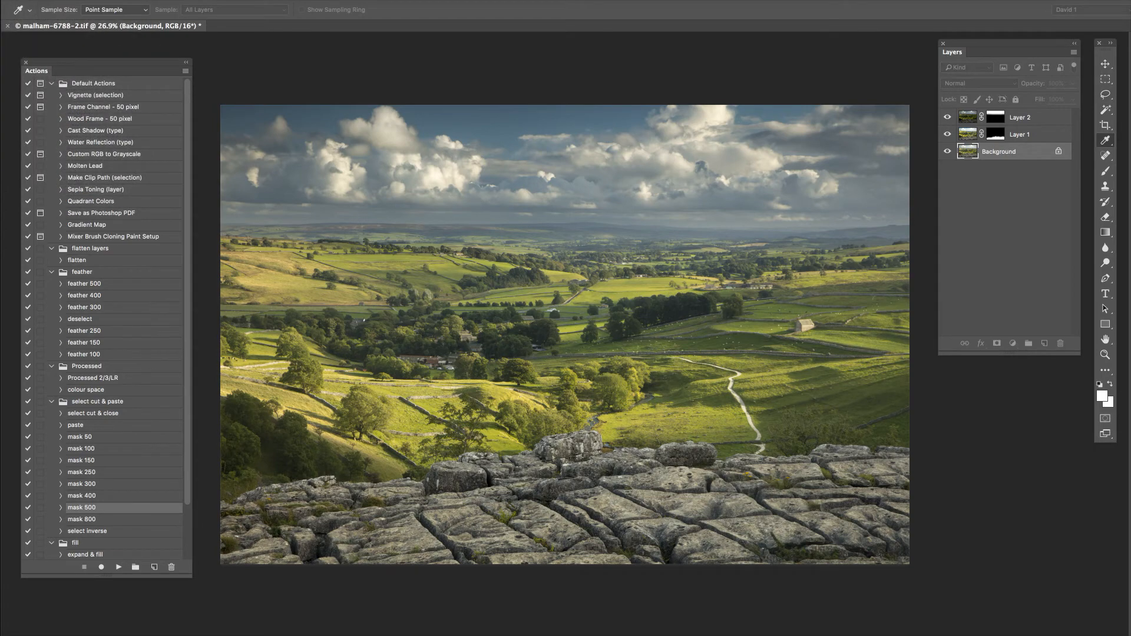
{"action": "key", "text": "ctrl+m"}
{"action": "left_click_drag", "start_coordinate": [1031, 221], "coordinate": [990, 328]}
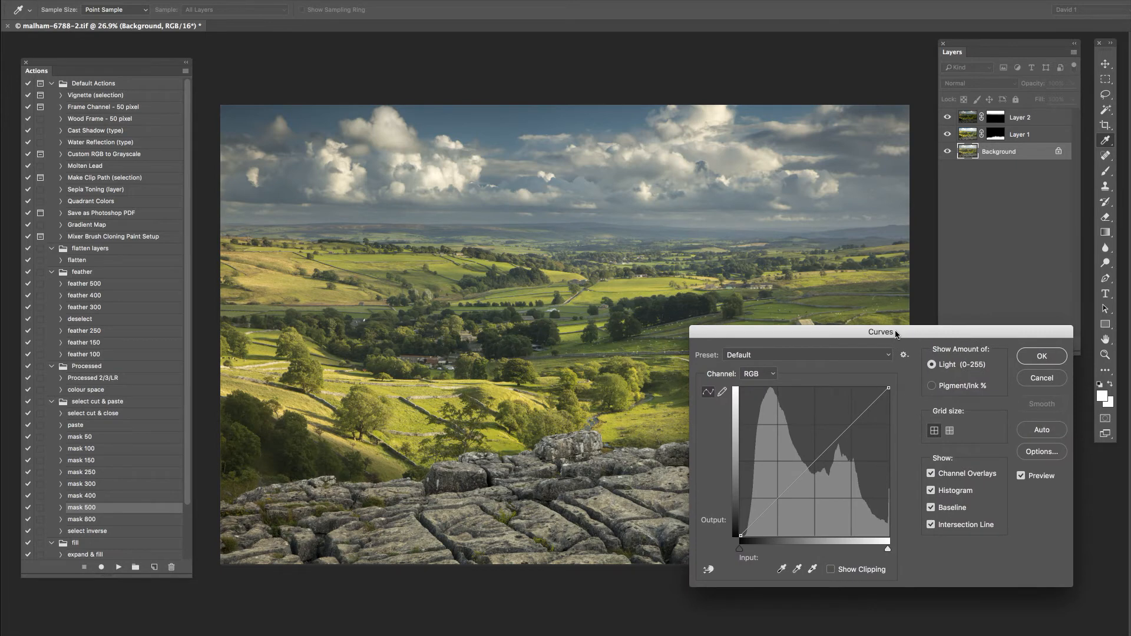
{"action": "left_click_drag", "start_coordinate": [895, 334], "coordinate": [936, 364]}
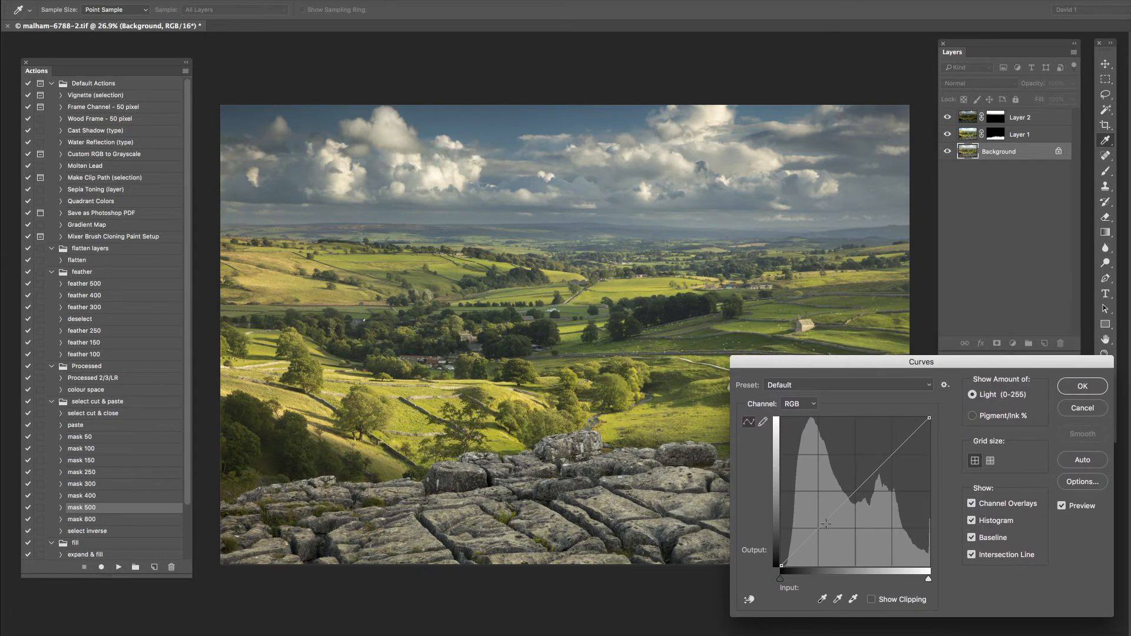
{"action": "left_click_drag", "start_coordinate": [810, 537], "coordinate": [812, 538]}
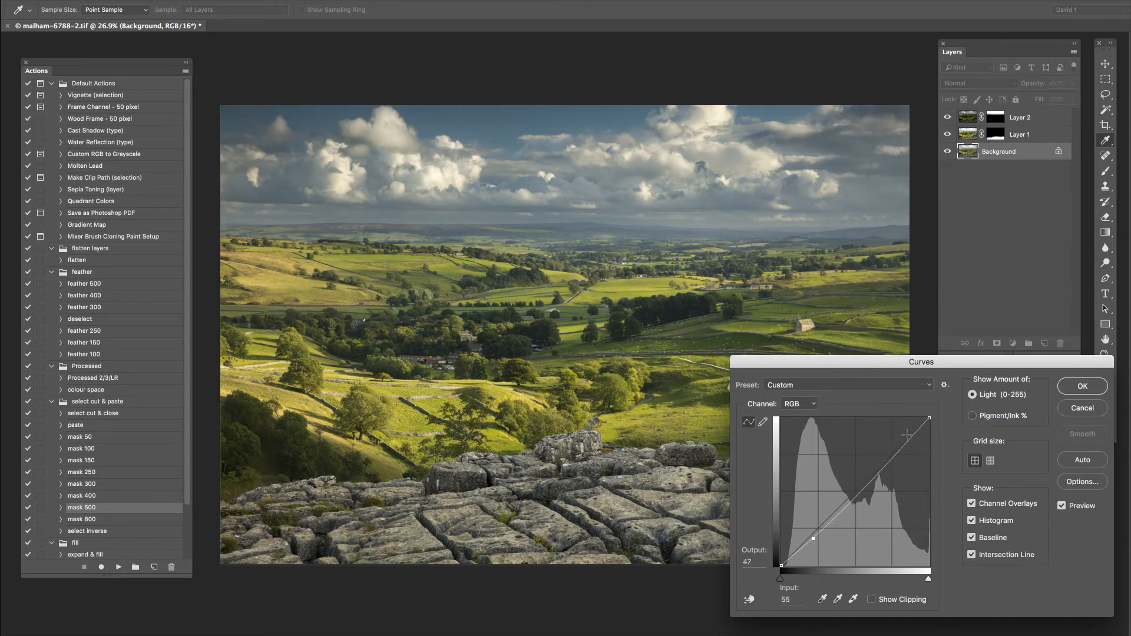
Step: Anchor the Background curve's highlights at input 214, output 214, fine-tune the shadow point and apply the adjustment
{"action": "left_click", "coordinate": [906, 441]}
{"action": "left_click_drag", "start_coordinate": [909, 364], "coordinate": [987, 335]}
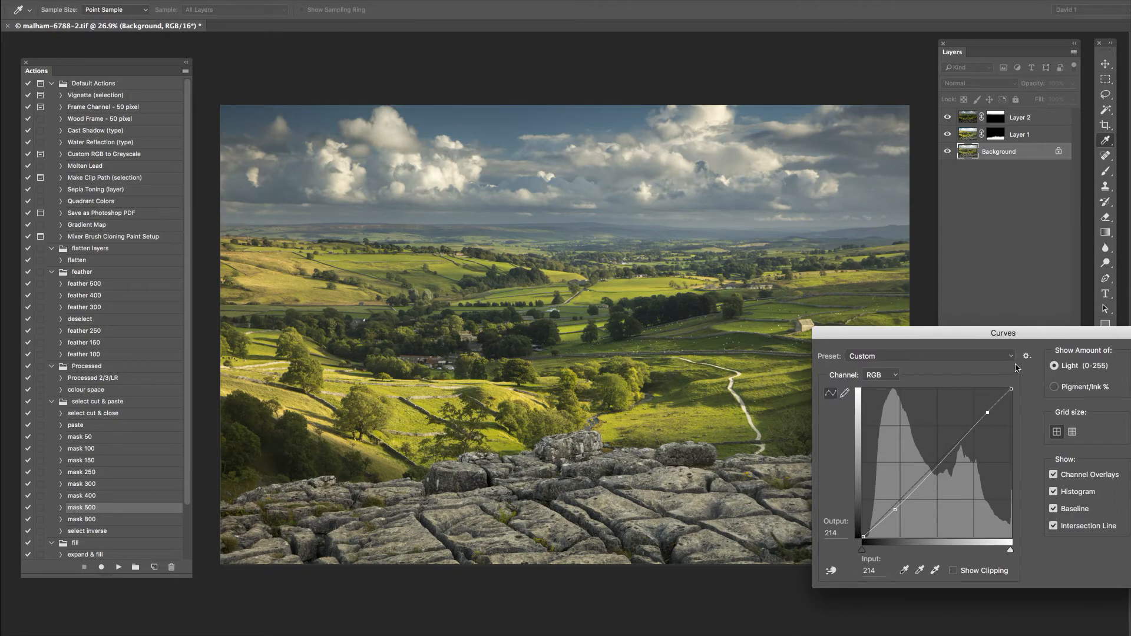
{"action": "left_click_drag", "start_coordinate": [1041, 333], "coordinate": [860, 325]}
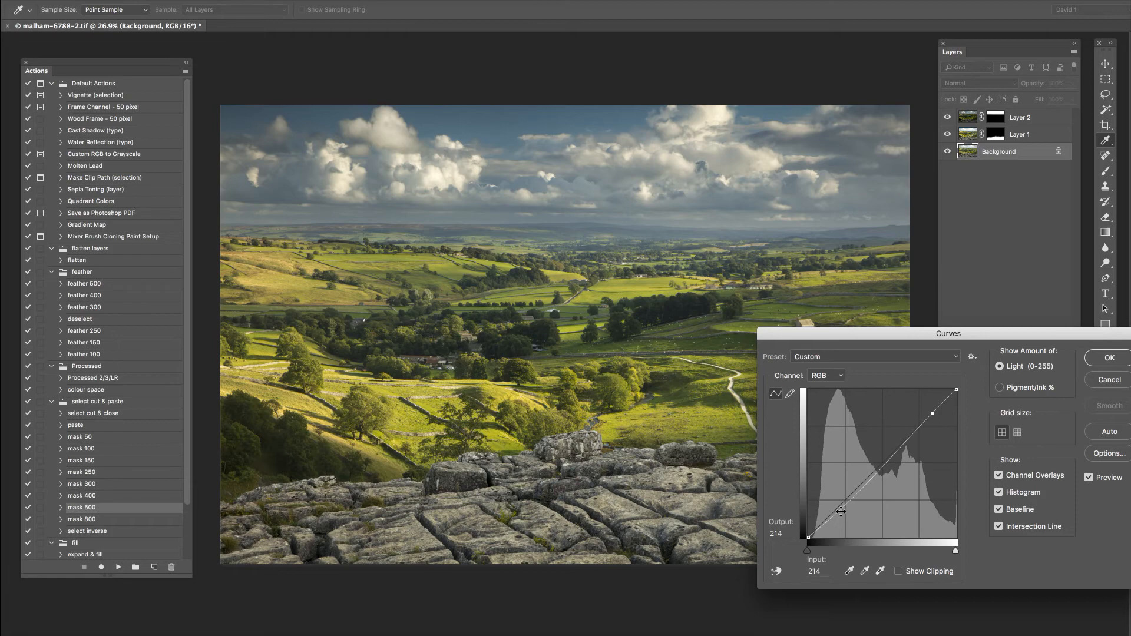
{"action": "left_click_drag", "start_coordinate": [841, 510], "coordinate": [838, 511]}
{"action": "left_click", "coordinate": [1108, 360]}
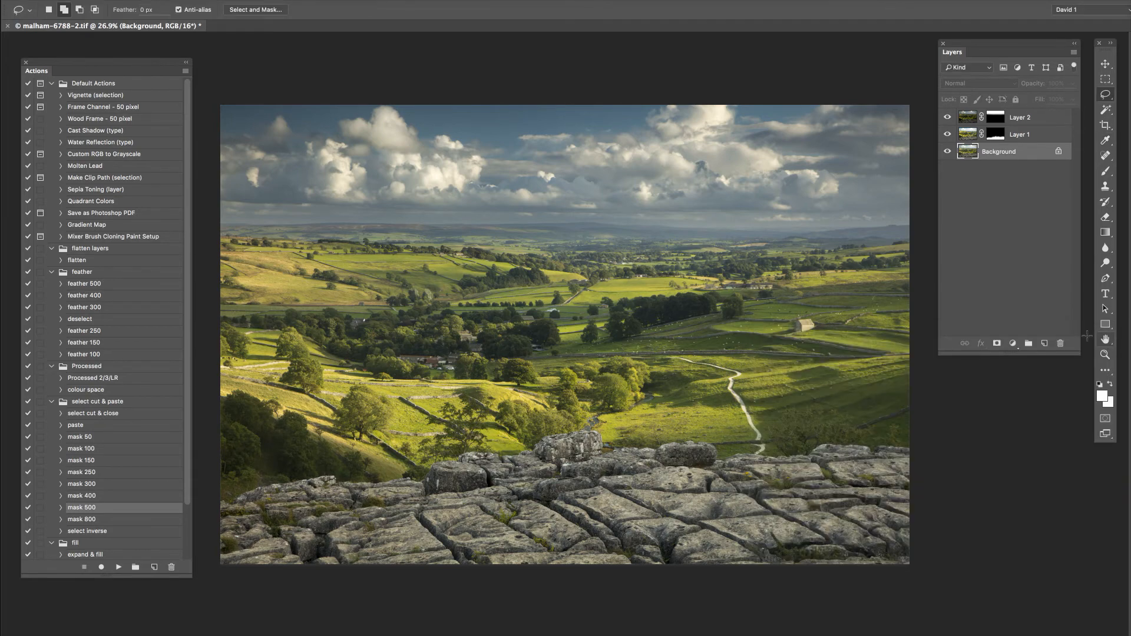
Step: Darken Layer 1's midtones in a Curves adjustment with a point at input 141, output 122 and apply it
{"action": "left_click", "coordinate": [968, 136]}
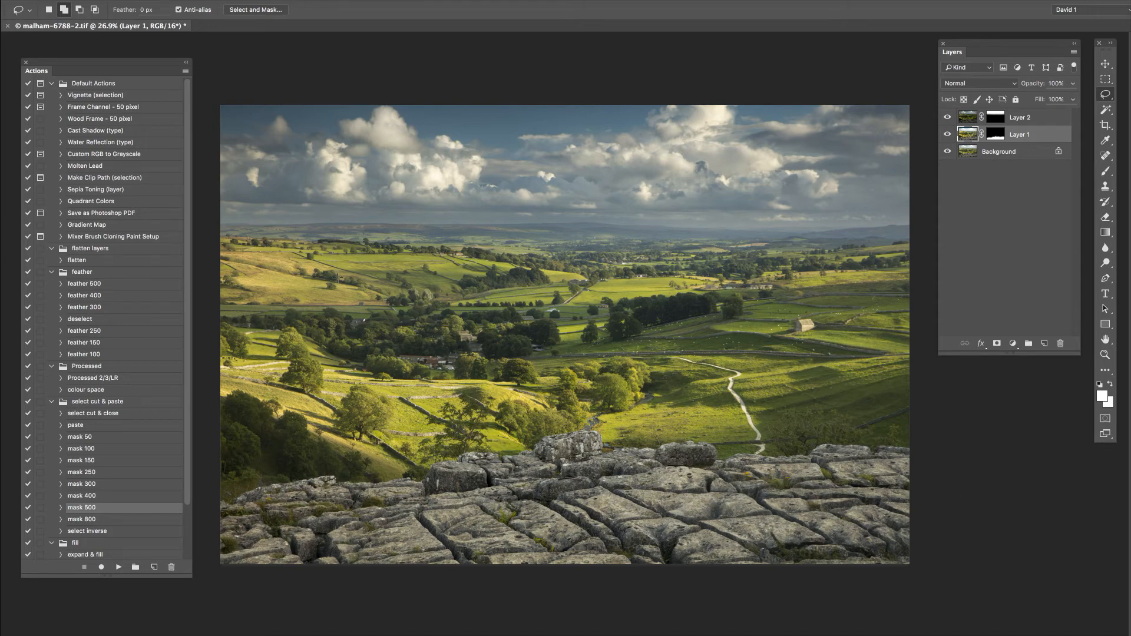
{"action": "left_click", "coordinate": [0, 0]}
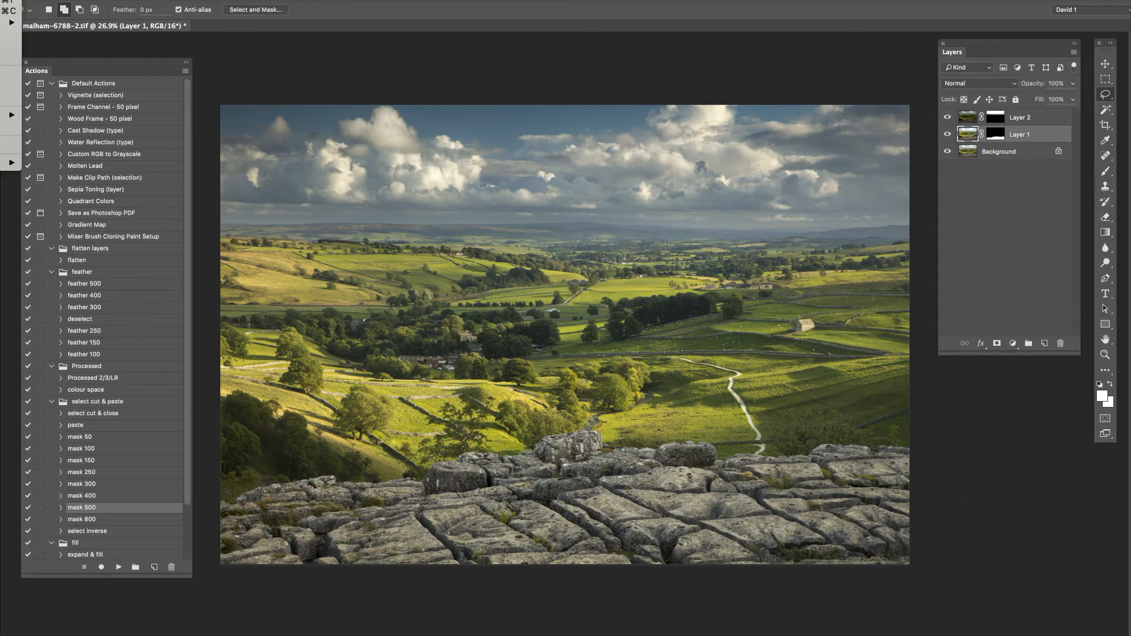
{"action": "mouse_move", "coordinate": [0, 0]}
{"action": "left_click", "coordinate": [48, 0]}
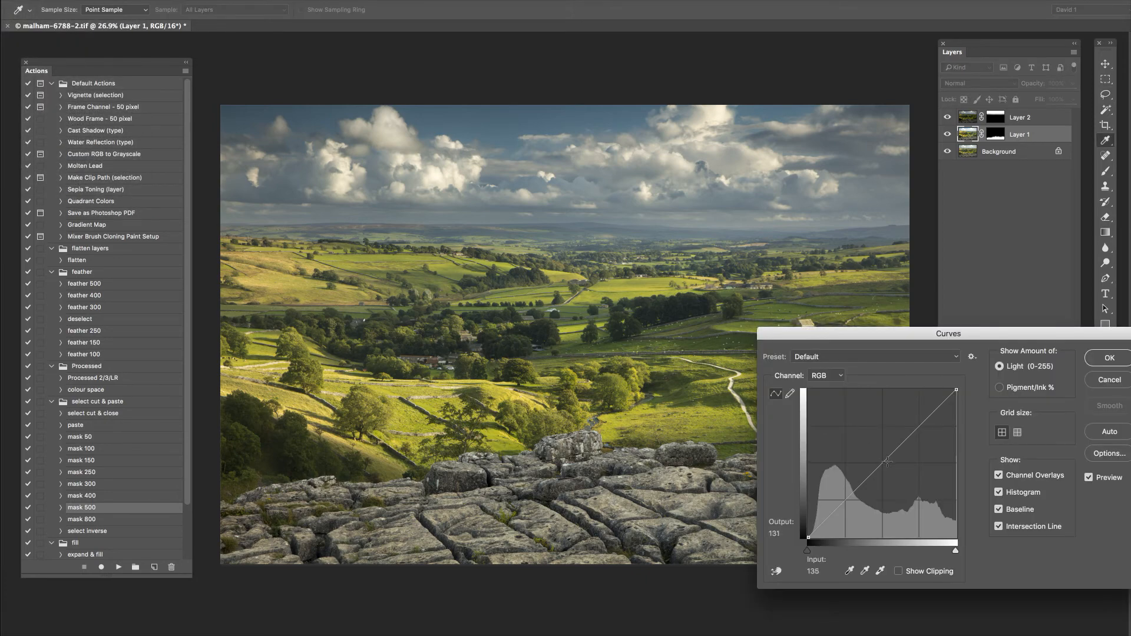
{"action": "left_click", "coordinate": [883, 464]}
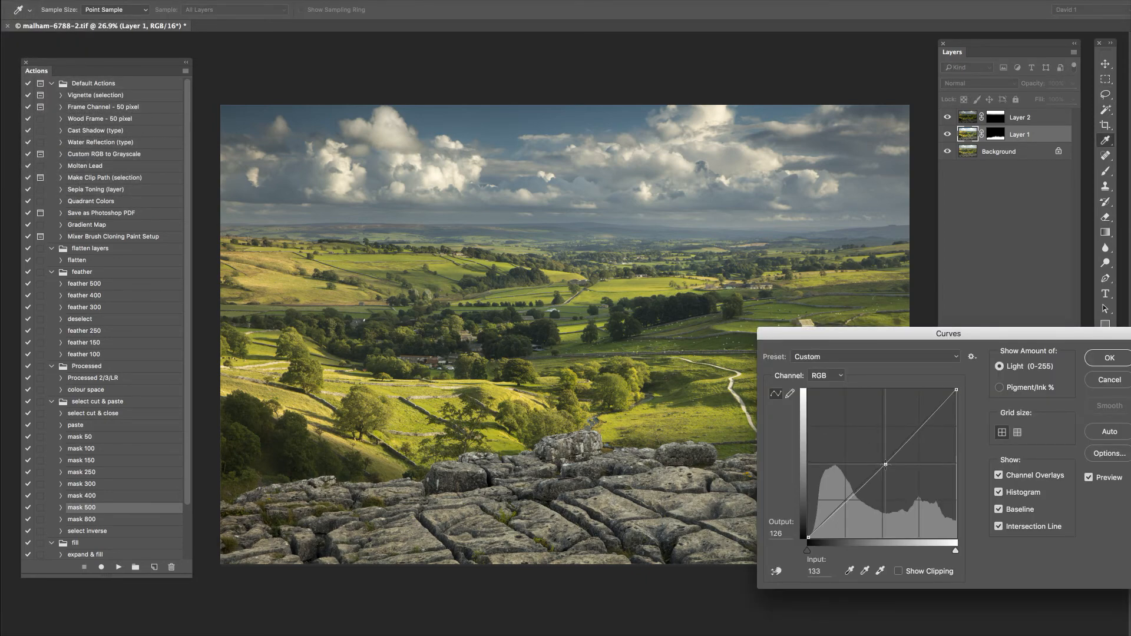
{"action": "left_click_drag", "start_coordinate": [885, 463], "coordinate": [885, 464]}
{"action": "left_click_drag", "start_coordinate": [909, 339], "coordinate": [1059, 310]}
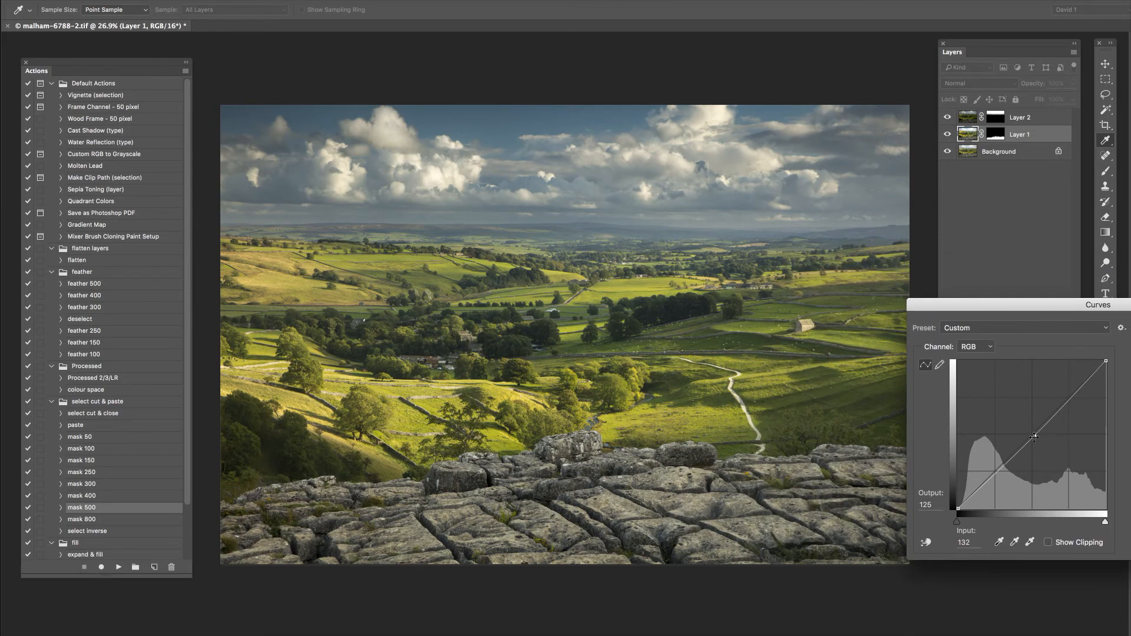
{"action": "left_click_drag", "start_coordinate": [1035, 436], "coordinate": [1034, 437]}
{"action": "left_click_drag", "start_coordinate": [1107, 309], "coordinate": [1052, 337]}
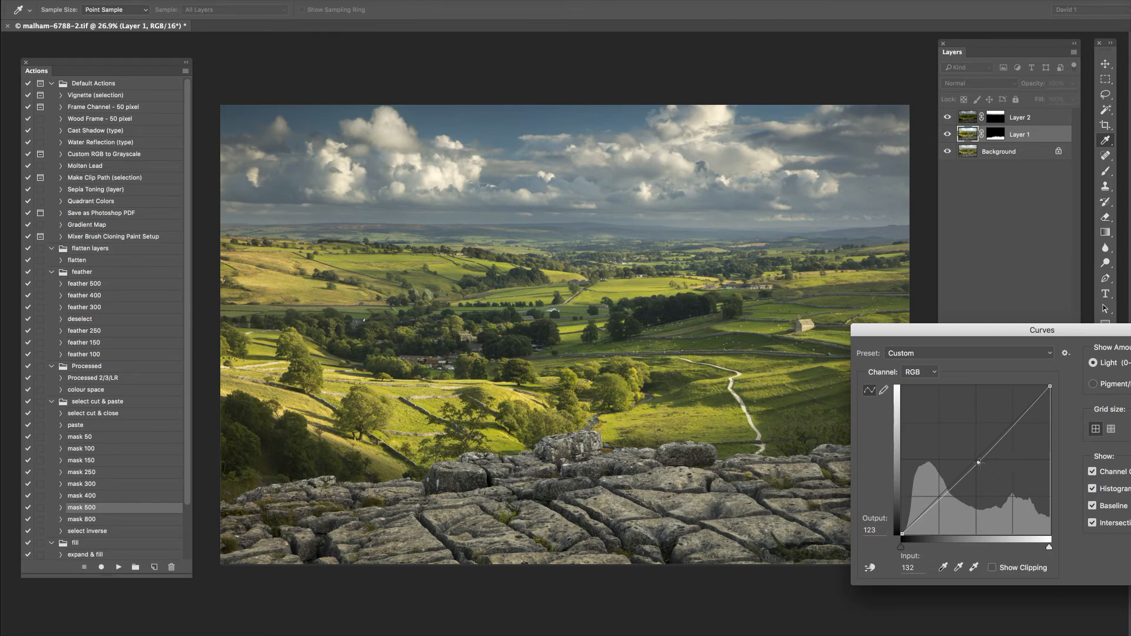
{"action": "left_click_drag", "start_coordinate": [978, 462], "coordinate": [984, 462]}
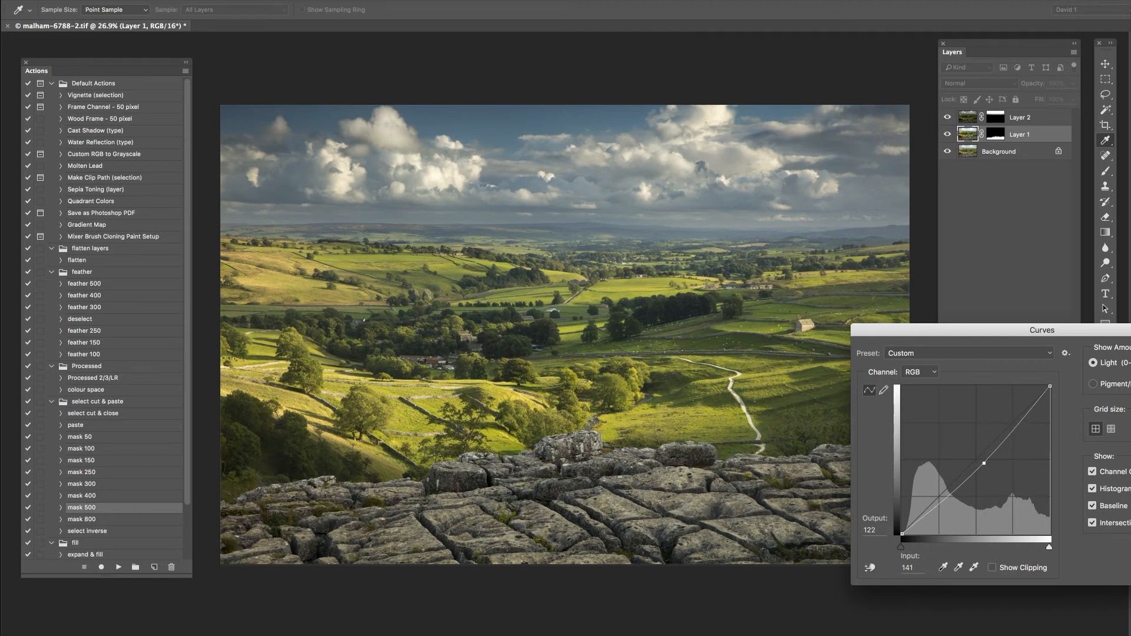
{"action": "key", "text": "Return"}
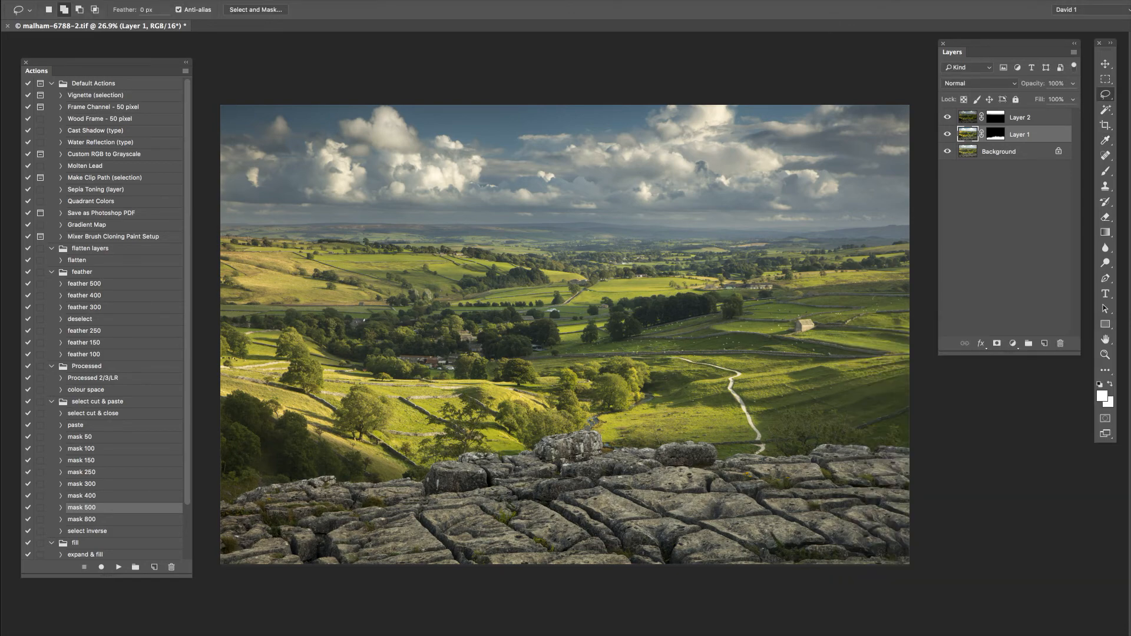
Step: Darken Layer 2's sky slightly in a Curves adjustment with a midtone point at input 133, output 126 and apply it
{"action": "left_click", "coordinate": [967, 117]}
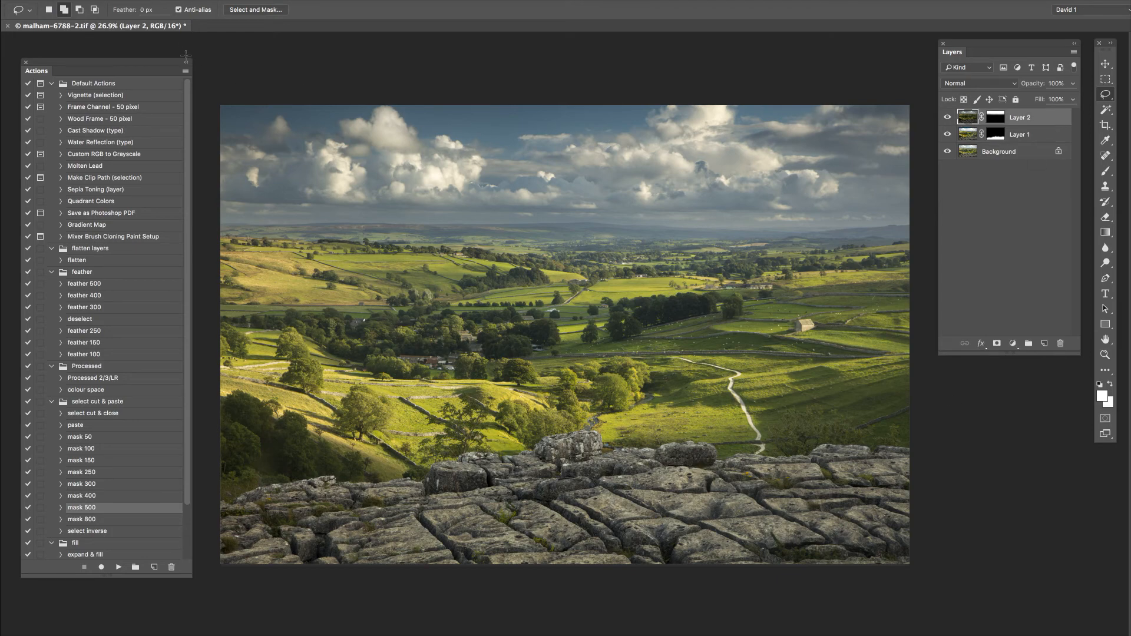
{"action": "left_click", "coordinate": [0, 0]}
{"action": "mouse_move", "coordinate": [5, 0]}
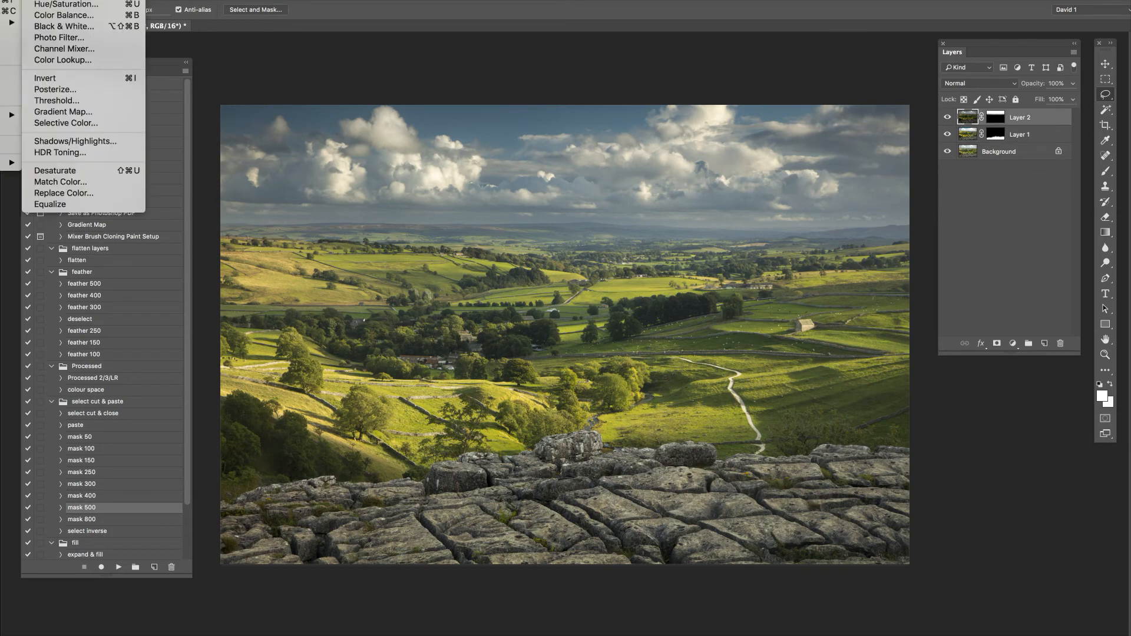
{"action": "left_click", "coordinate": [45, 0]}
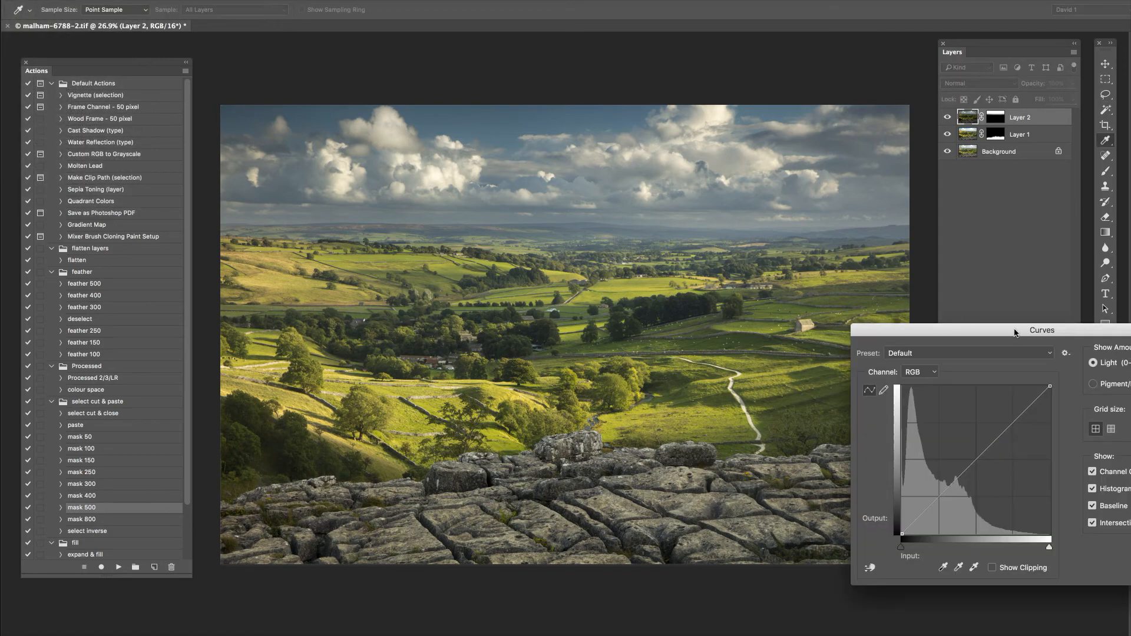
{"action": "left_click_drag", "start_coordinate": [1009, 328], "coordinate": [997, 263]}
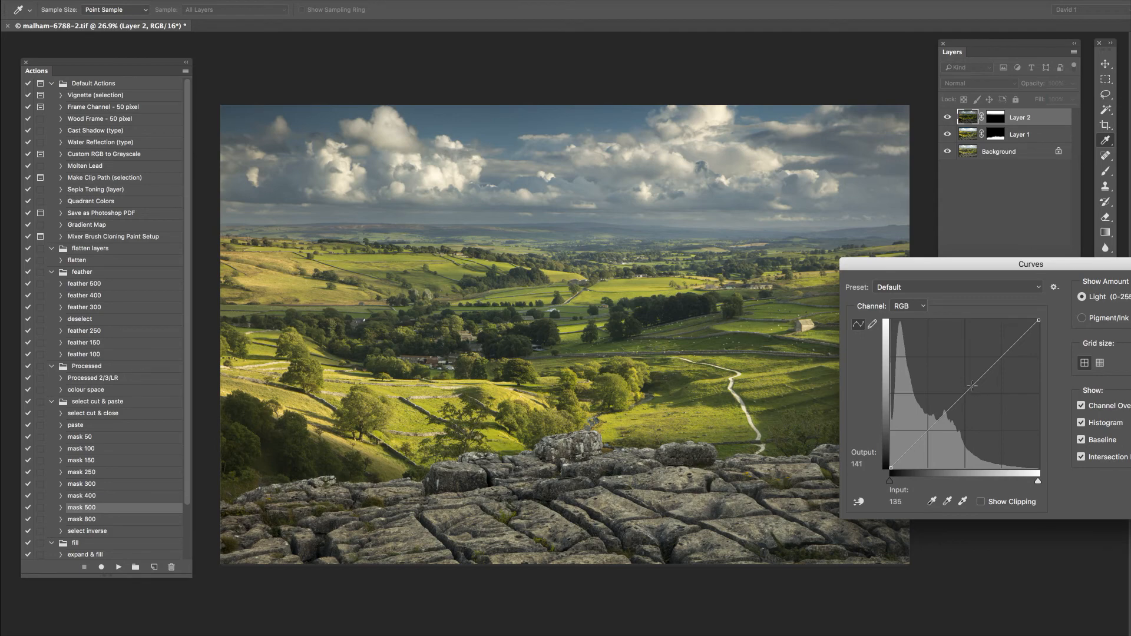
{"action": "left_click_drag", "start_coordinate": [970, 392], "coordinate": [974, 395]}
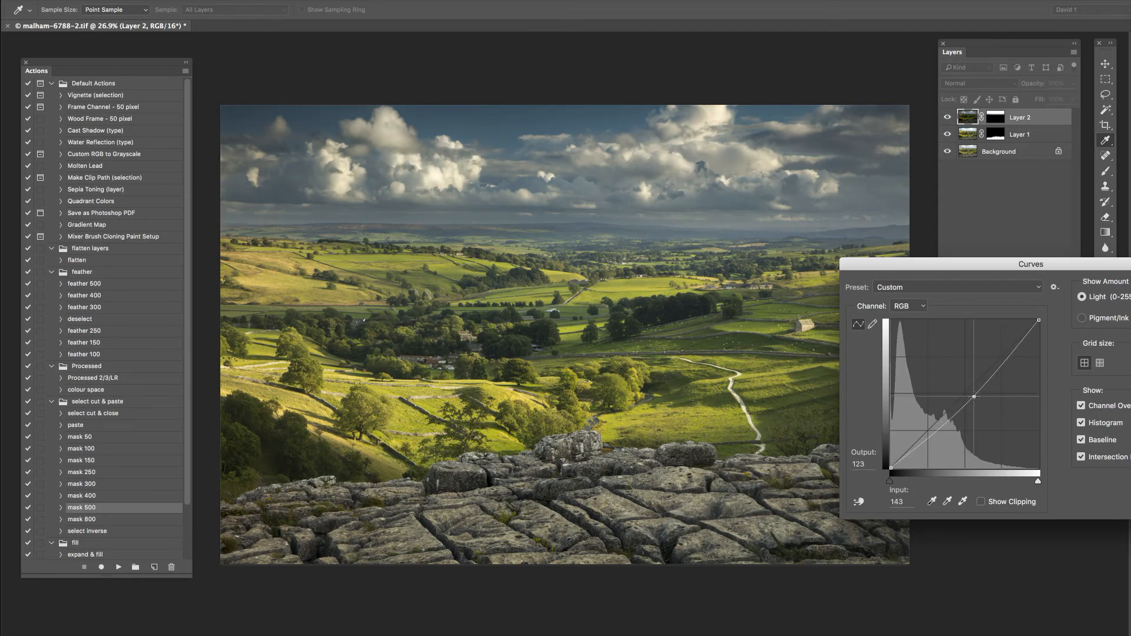
{"action": "left_click_drag", "start_coordinate": [973, 395], "coordinate": [967, 394]}
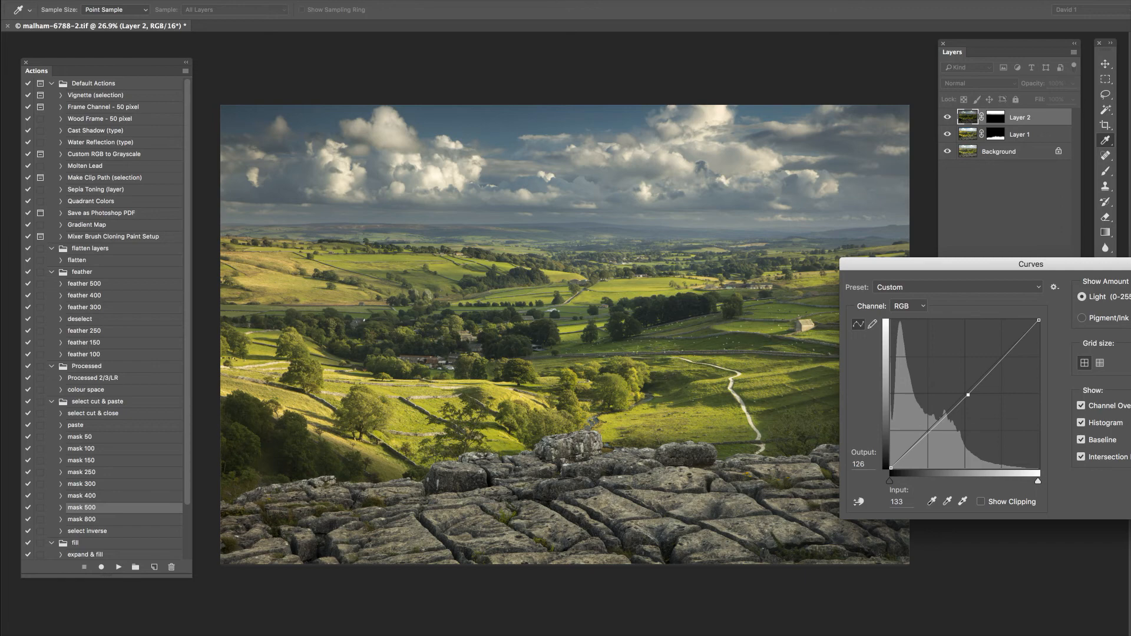
{"action": "key", "text": "Return"}
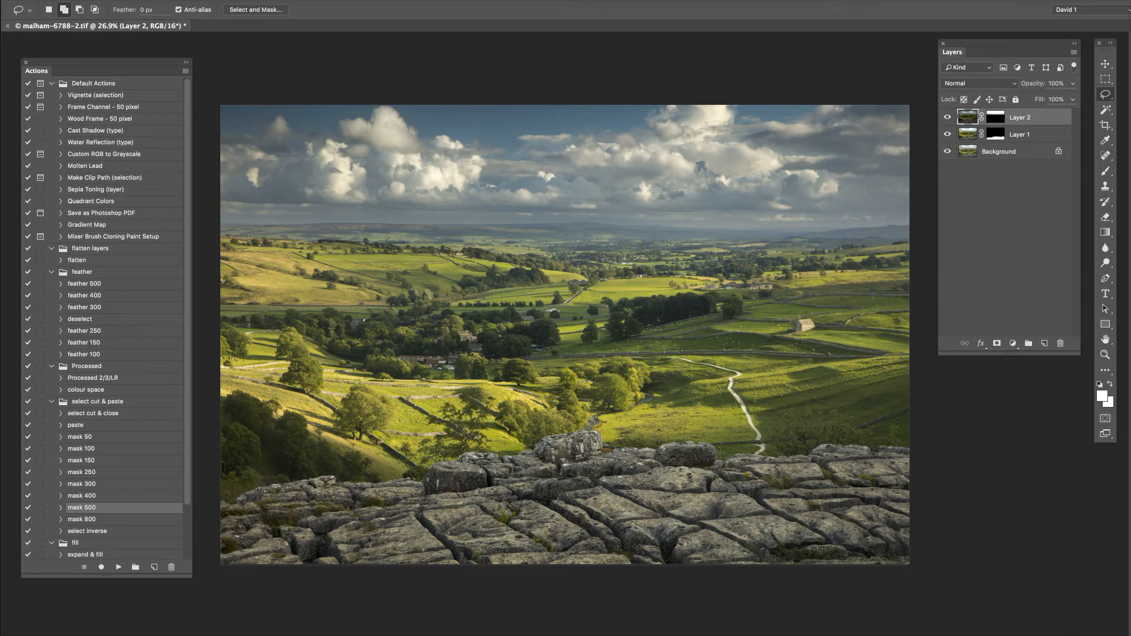
Step: Lasso the red-roofed buildings and parked vehicles among the trees in the valley
{"action": "key", "text": "ctrl+plus"}
{"action": "key", "text": "ctrl+plus"}
{"action": "key", "text": "ctrl+plus"}
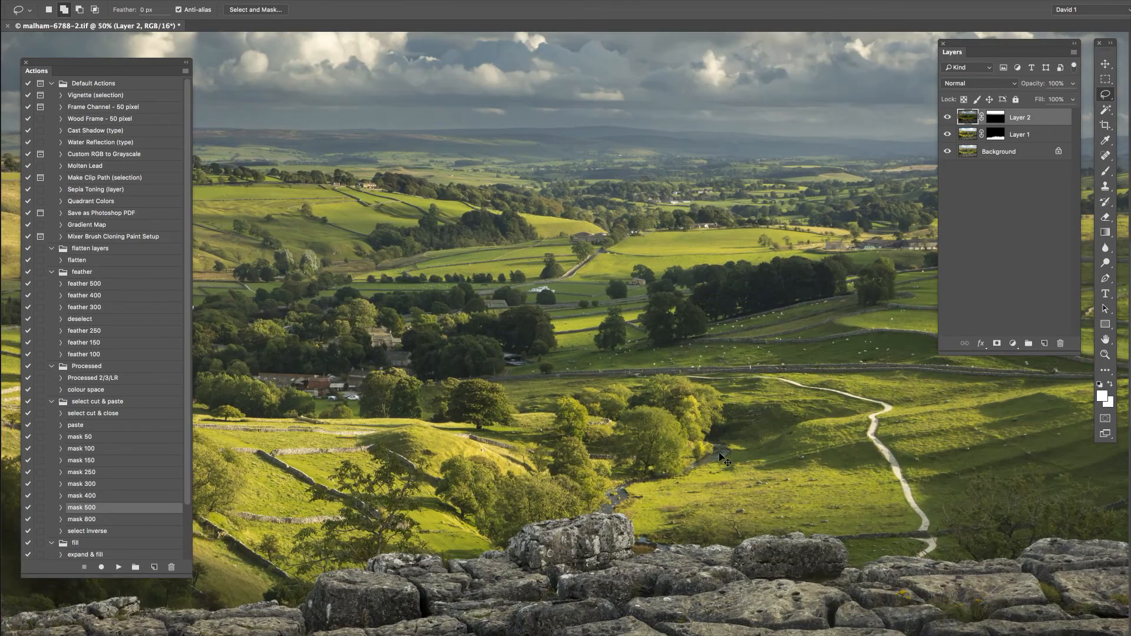
{"action": "scroll", "coordinate": [719, 452], "scroll_direction": "down", "scroll_amount": 1}
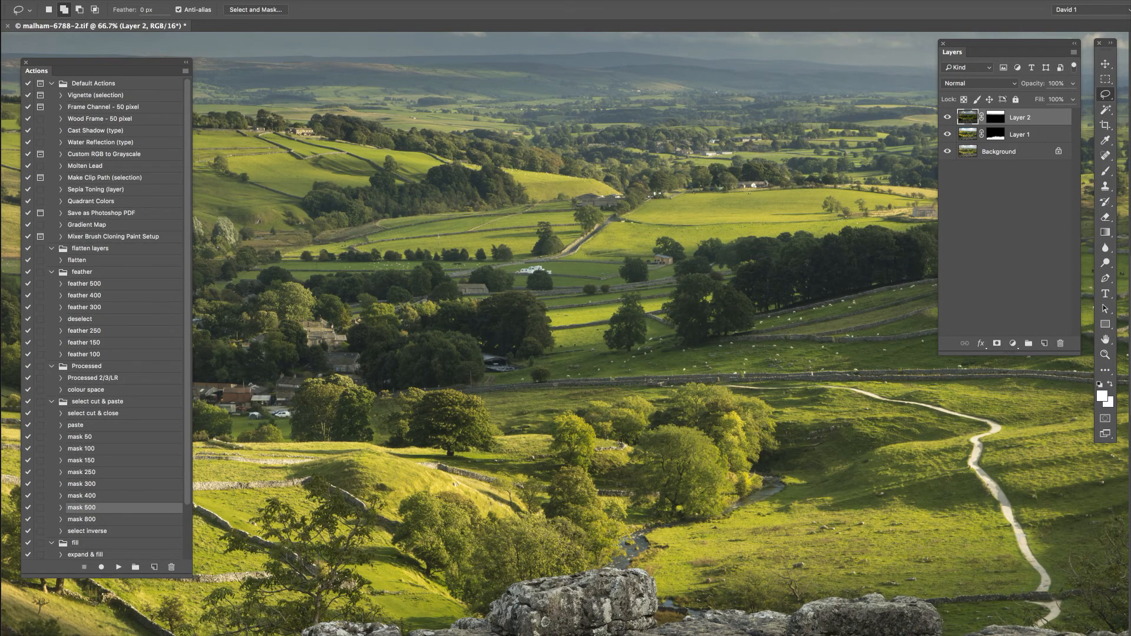
{"action": "scroll", "coordinate": [970, 447], "scroll_direction": "down", "scroll_amount": 10}
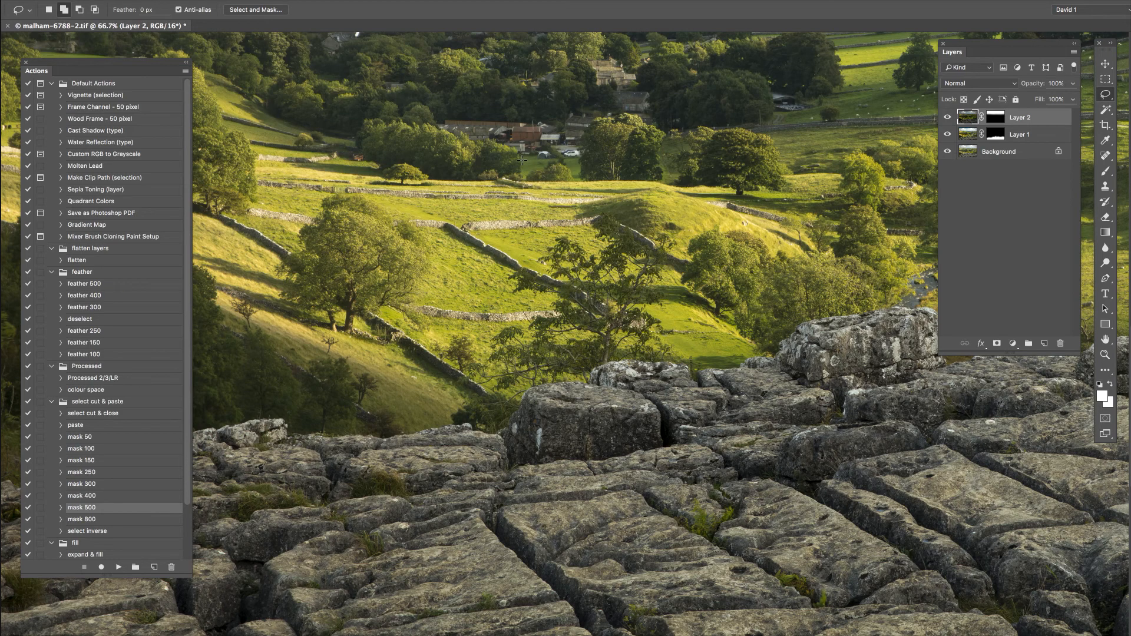
{"action": "mouse_move", "coordinate": [541, 162]}
{"action": "left_mouse_down"}
{"action": "mouse_move", "coordinate": [582, 158]}
{"action": "mouse_move", "coordinate": [591, 136]}
{"action": "mouse_move", "coordinate": [514, 113]}
{"action": "mouse_move", "coordinate": [428, 115]}
{"action": "mouse_move", "coordinate": [439, 132]}
{"action": "mouse_move", "coordinate": [521, 162]}
{"action": "left_mouse_up"}
{"action": "left_click", "coordinate": [0, 0]}
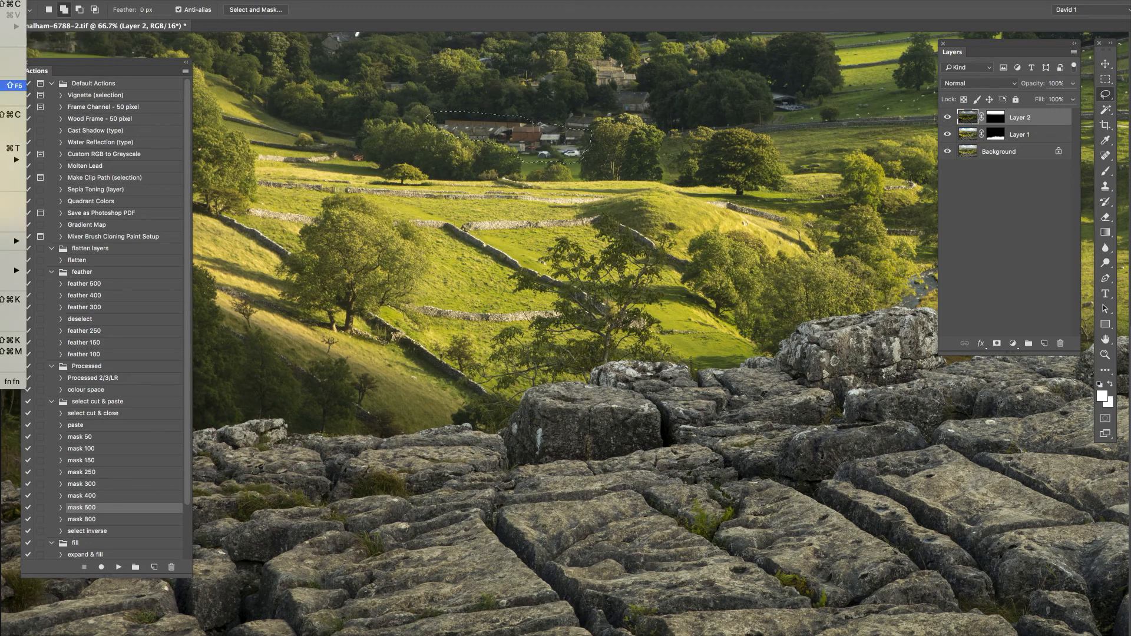
{"action": "left_click", "coordinate": [11, 85]}
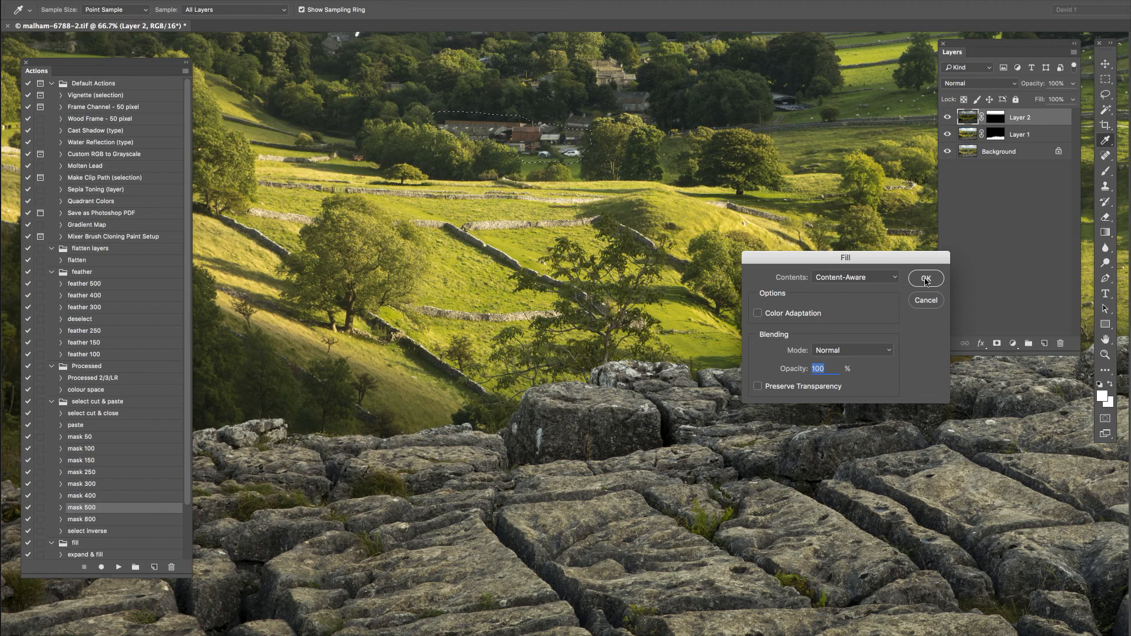
{"action": "left_click", "coordinate": [927, 300]}
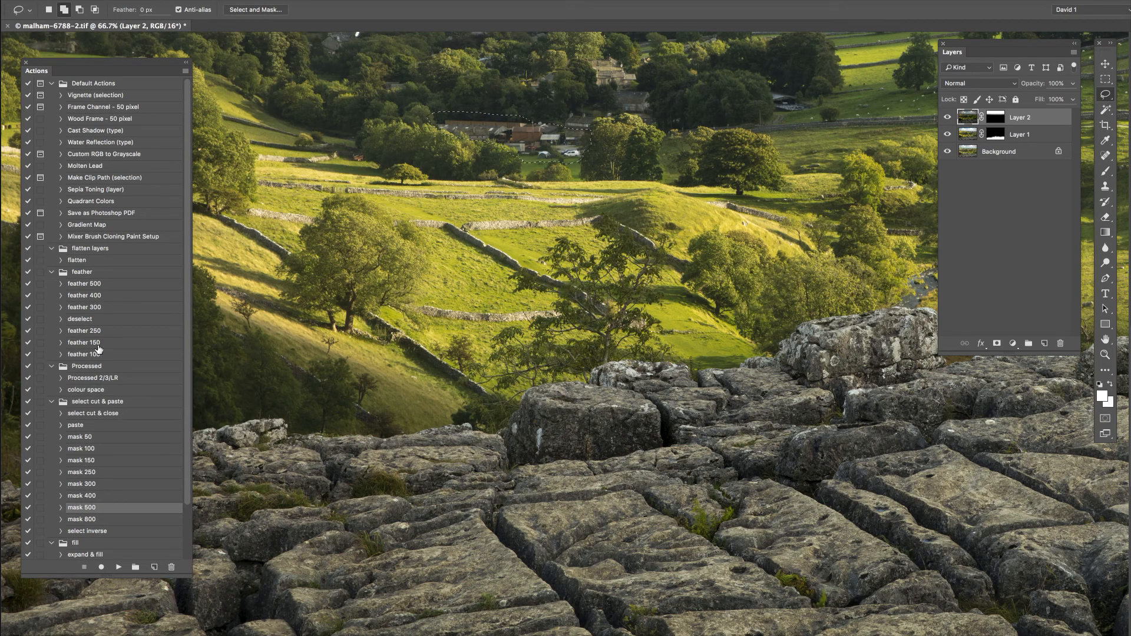
Step: Flatten the masked layers into a single Background layer with the "flatten" action
{"action": "left_click", "coordinate": [80, 262]}
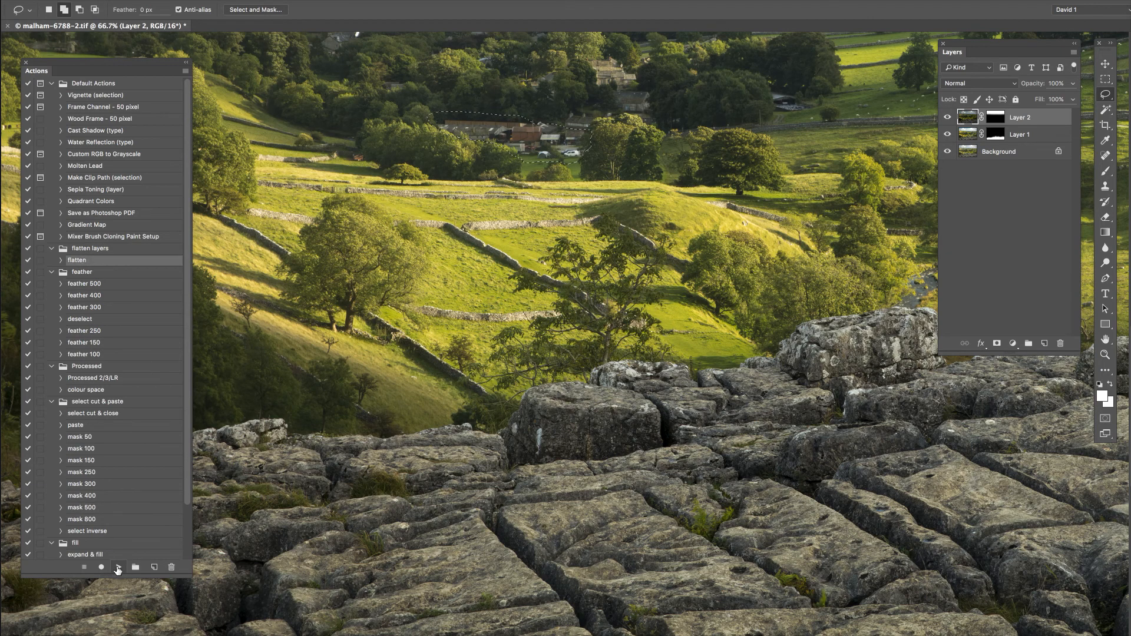
{"action": "left_click", "coordinate": [119, 567]}
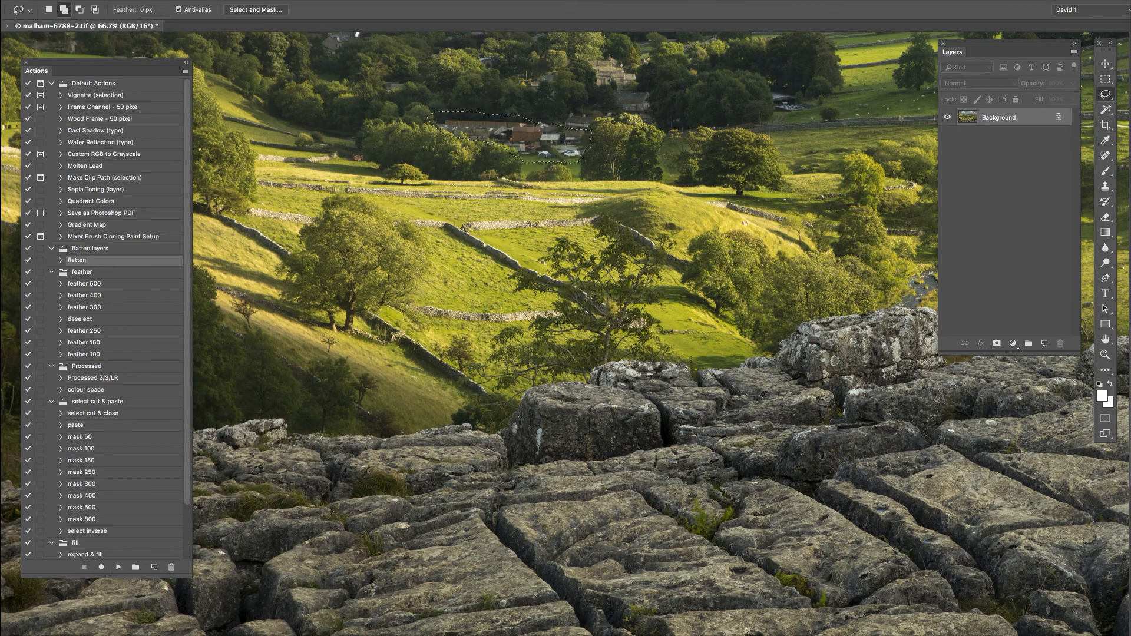
Step: Remove the selected valley buildings with a Content-Aware fill in Normal mode at 100% opacity and clear the selection
{"action": "left_click", "coordinate": [0, 0]}
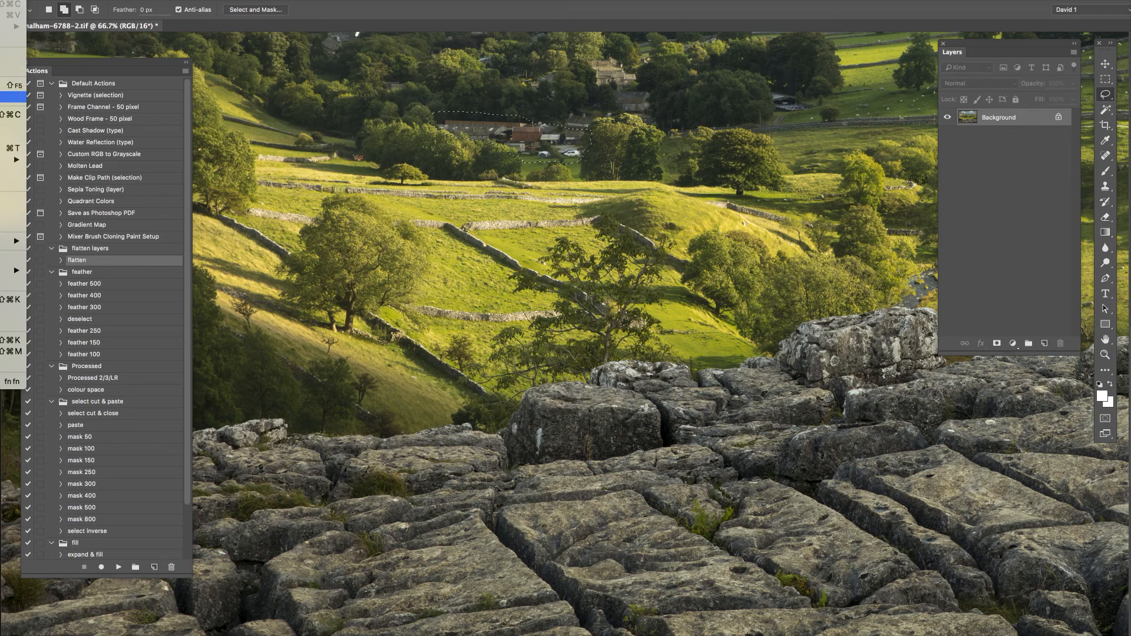
{"action": "left_click", "coordinate": [1, 86]}
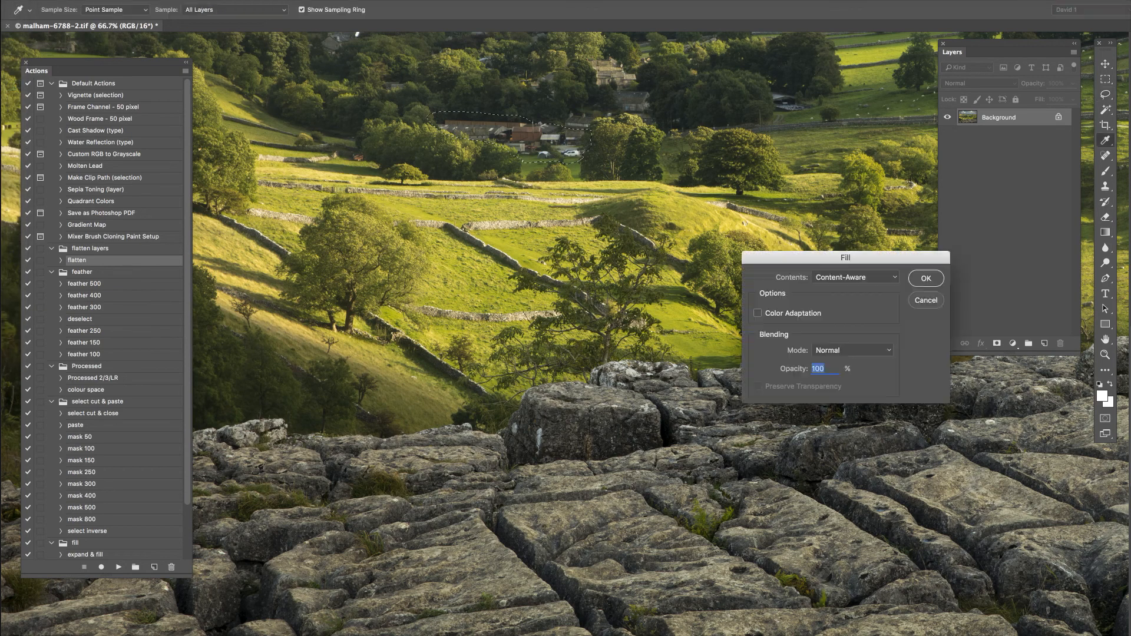
{"action": "left_click", "coordinate": [927, 279]}
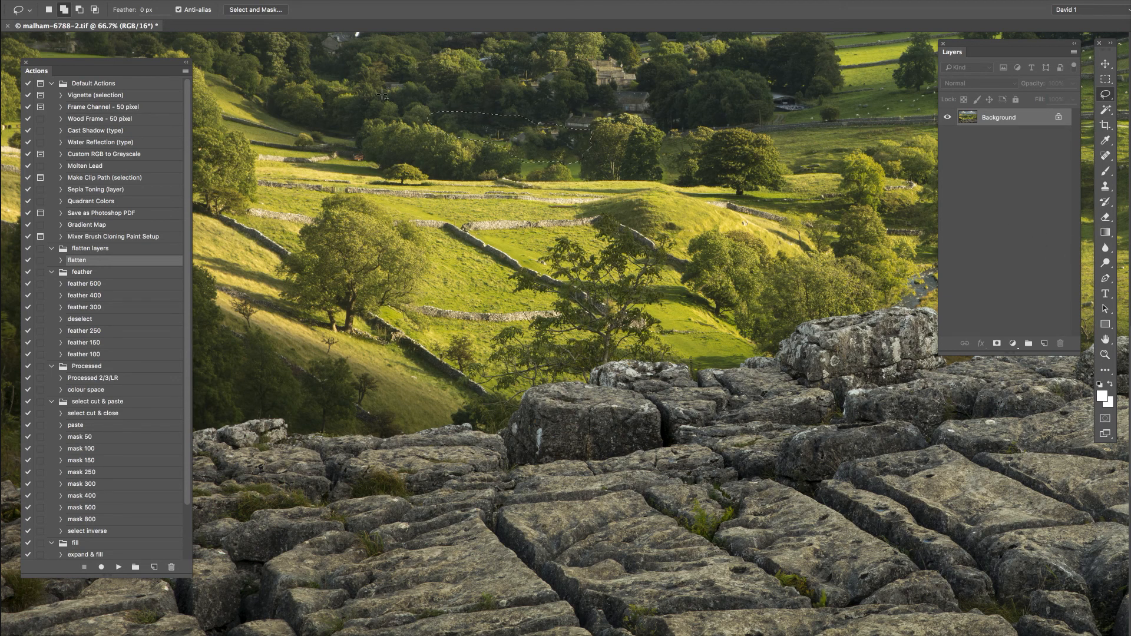
{"action": "left_click", "coordinate": [18, 0]}
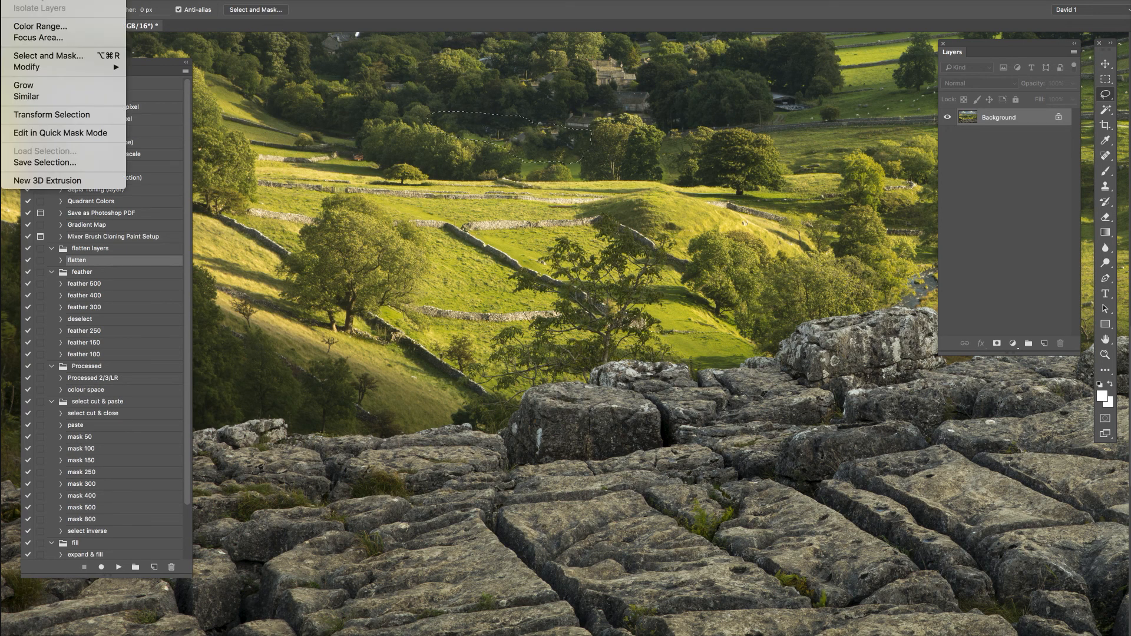
{"action": "left_click", "coordinate": [27, 0]}
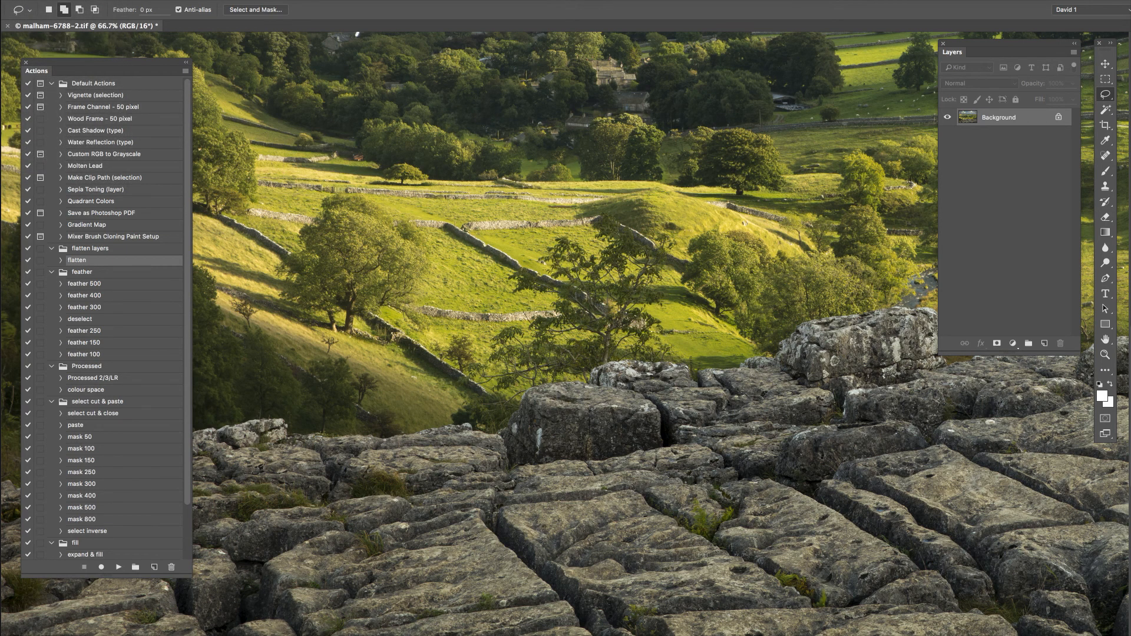
Step: Examine the flattened landscape as a whole and at different magnifications
{"action": "key", "text": "ctrl+minus"}
{"action": "key", "text": "ctrl+minus"}
{"action": "key", "text": "ctrl+minus"}
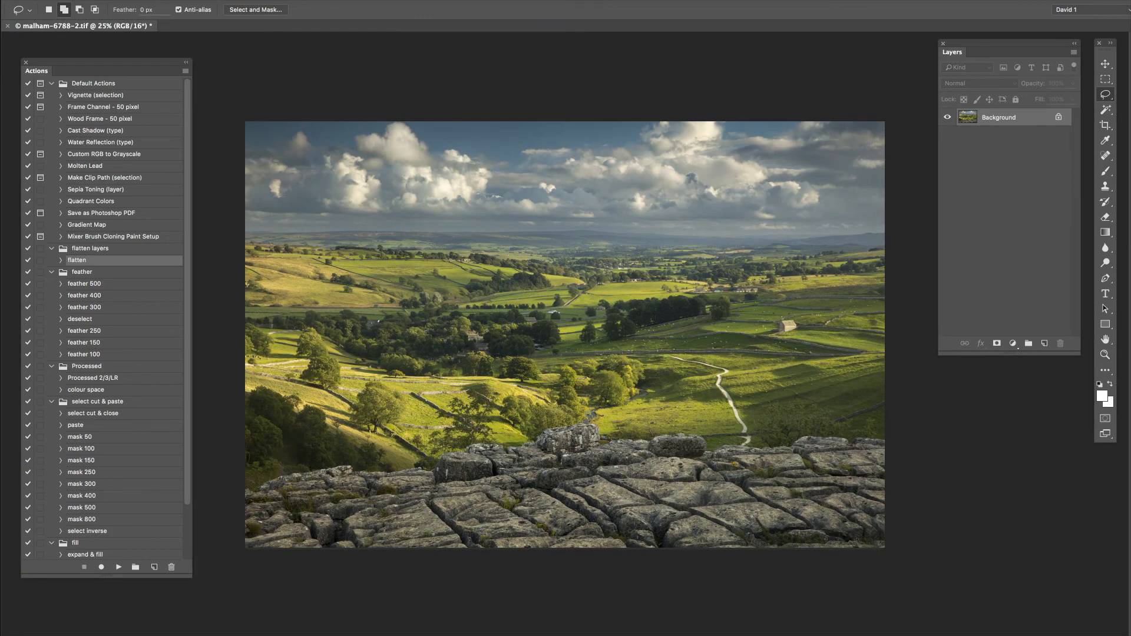
{"action": "key", "text": "ctrl+plus"}
{"action": "key", "text": "ctrl+plus"}
{"action": "key", "text": "ctrl+plus"}
{"action": "key", "text": "ctrl+plus"}
{"action": "key", "text": "ctrl+plus"}
{"action": "key", "text": "ctrl+plus"}
{"action": "key", "text": "ctrl+plus"}
{"action": "key", "text": "ctrl+plus"}
{"action": "key", "text": "ctrl+plus"}
{"action": "key", "text": "ctrl+plus"}
{"action": "key", "text": "ctrl+plus"}
{"action": "key", "text": "ctrl+plus"}
{"action": "key", "text": "ctrl+plus"}
{"action": "key", "text": "ctrl+plus"}
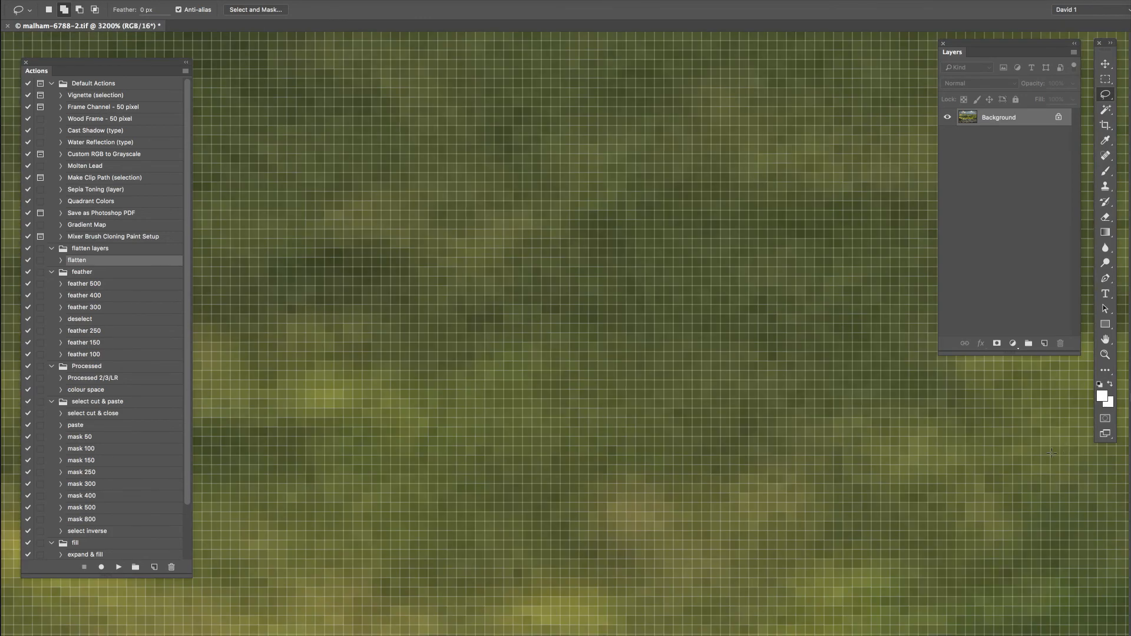
{"action": "key", "text": "ctrl+0"}
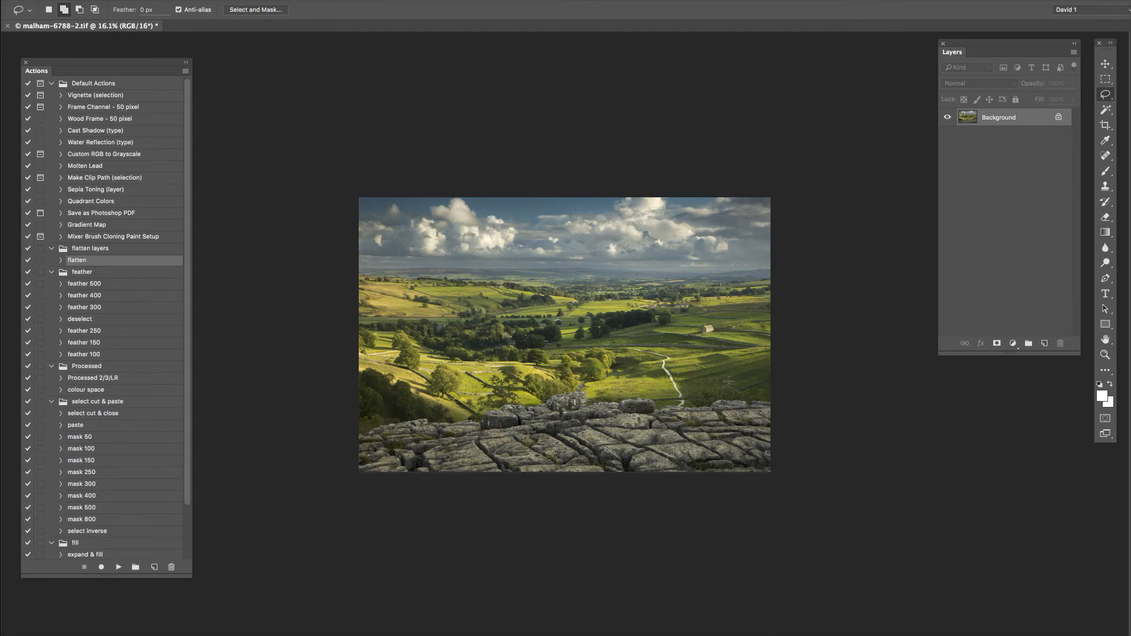
{"action": "scroll", "coordinate": [728, 381], "scroll_direction": "up", "scroll_amount": 5}
{"action": "scroll", "coordinate": [728, 381], "scroll_direction": "down", "scroll_amount": 3}
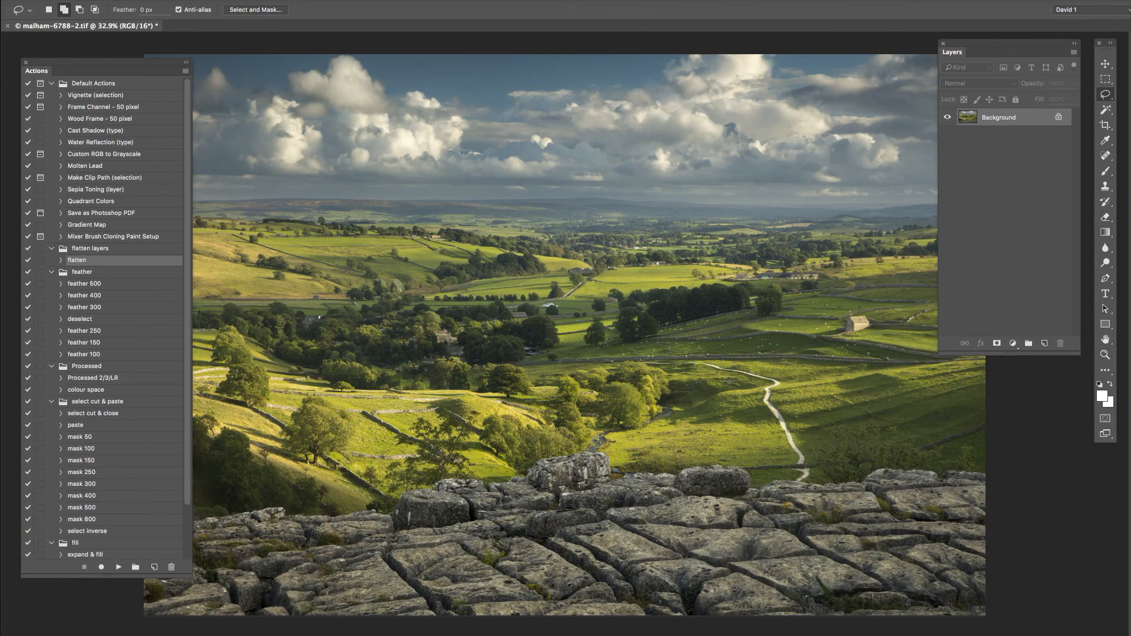
{"action": "scroll", "coordinate": [728, 382], "scroll_direction": "down", "scroll_amount": 3}
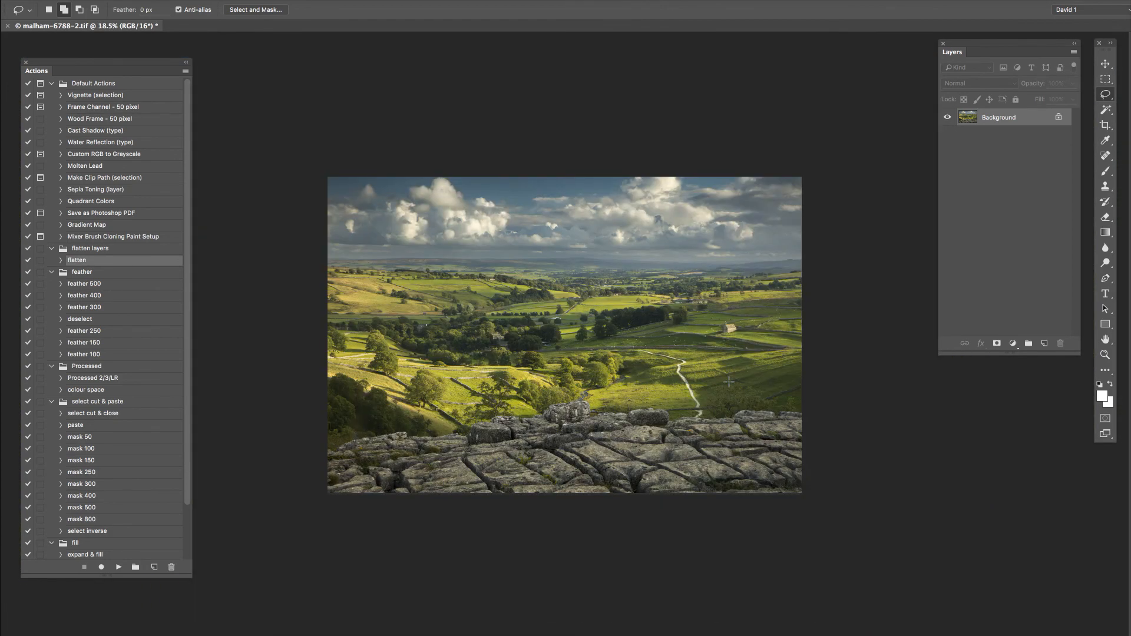